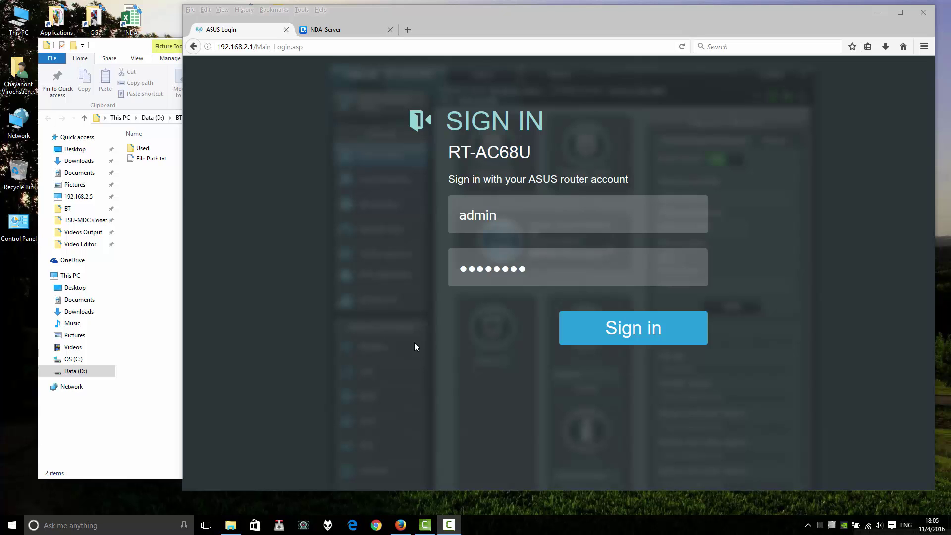
- Sign in to the RT-AC68U admin pages and move through the menu to the advanced wireless settings
mouse_move(452, 531)
left_click(594, 339)
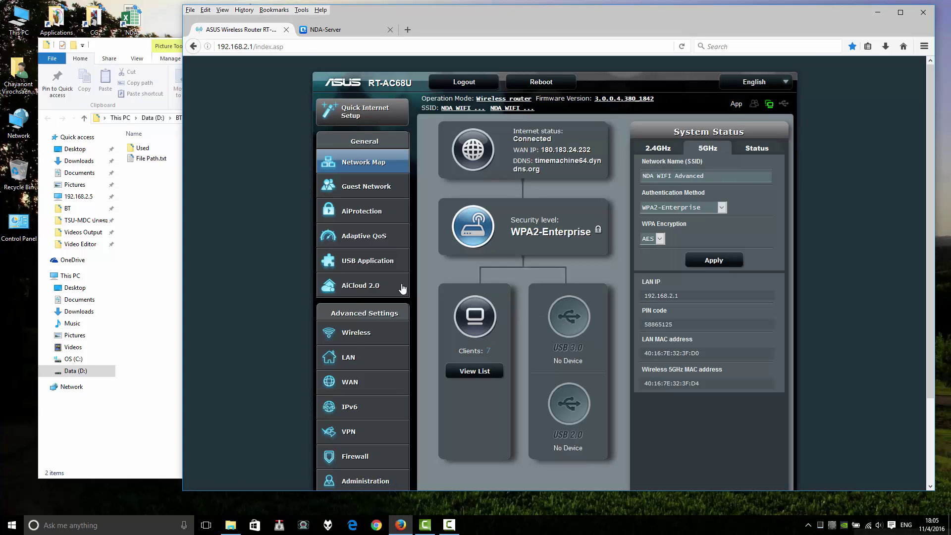
left_click(364, 262)
left_click(364, 334)
- Check the Wireless General page: 5GHz band, WPA2-Enterprise authentication and key rotation interval 3600
left_click(365, 345)
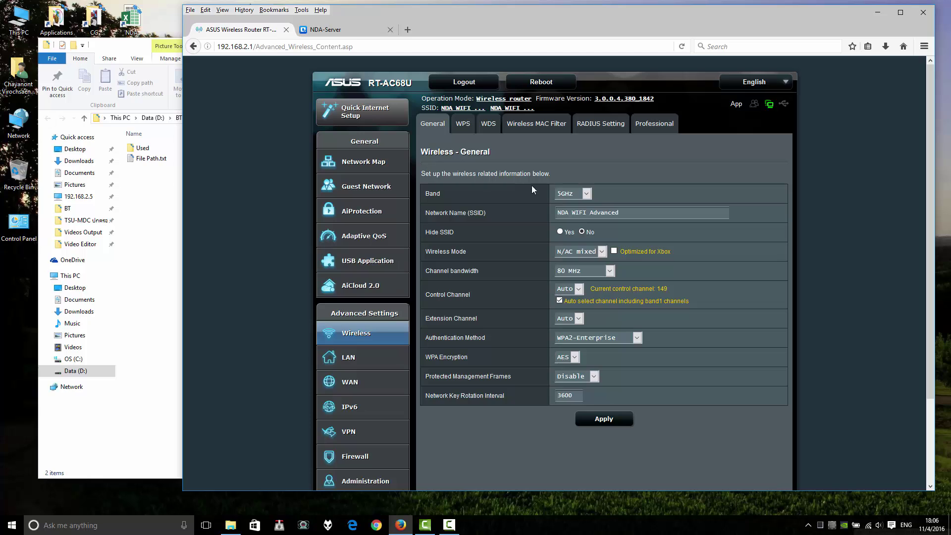
left_click(586, 195)
key("Tab")
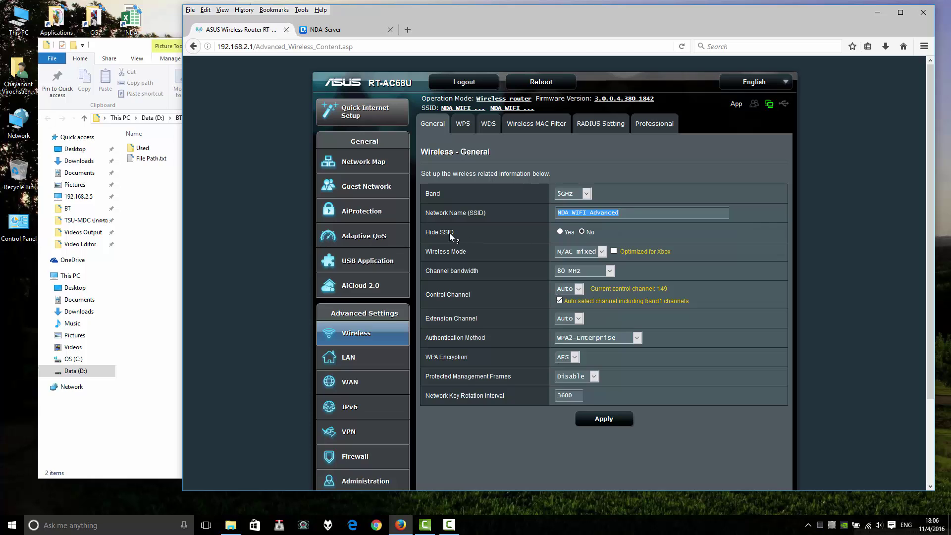
left_click(585, 232)
left_click(579, 342)
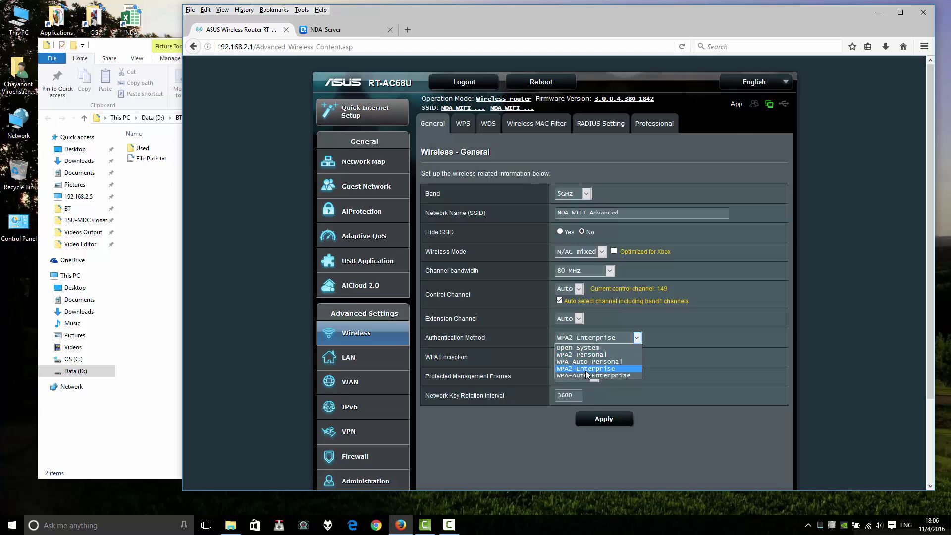
left_click(505, 339)
left_click(591, 338)
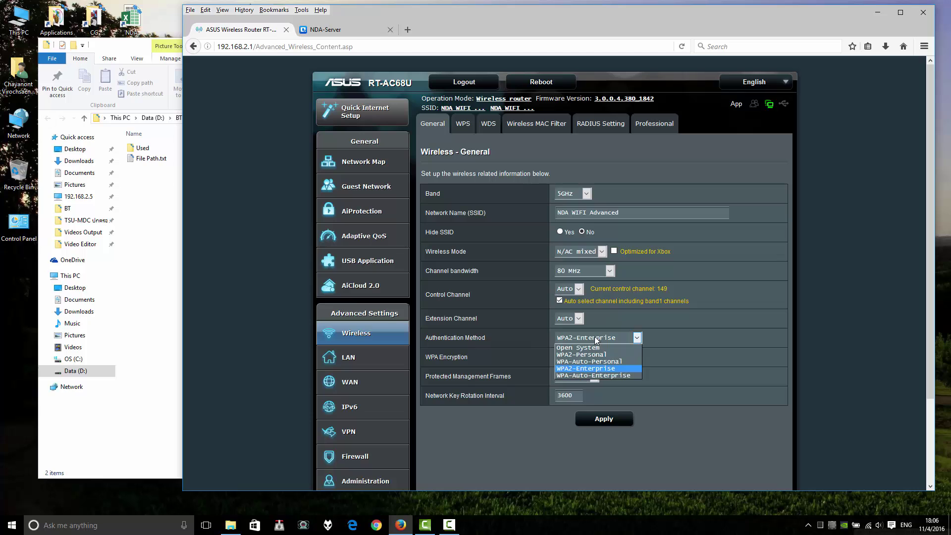
left_click(586, 369)
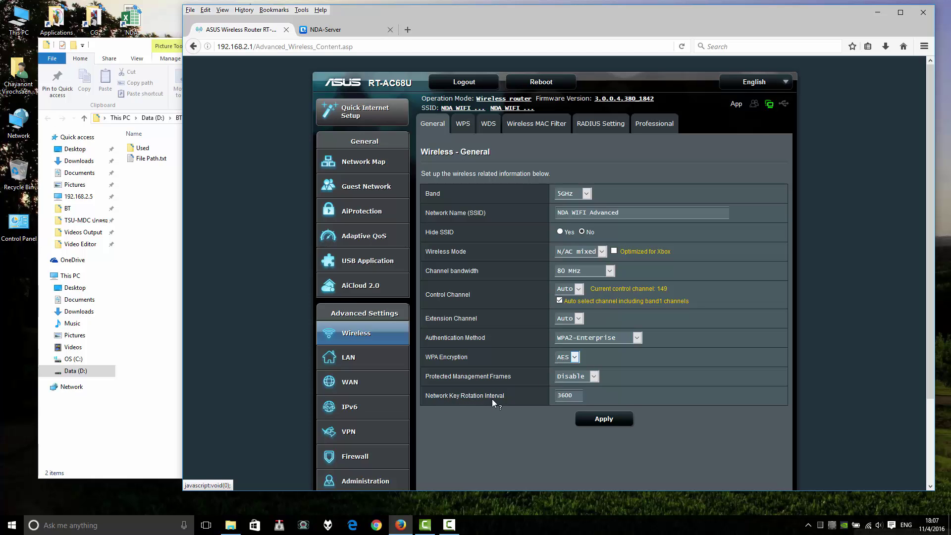
left_click(577, 398)
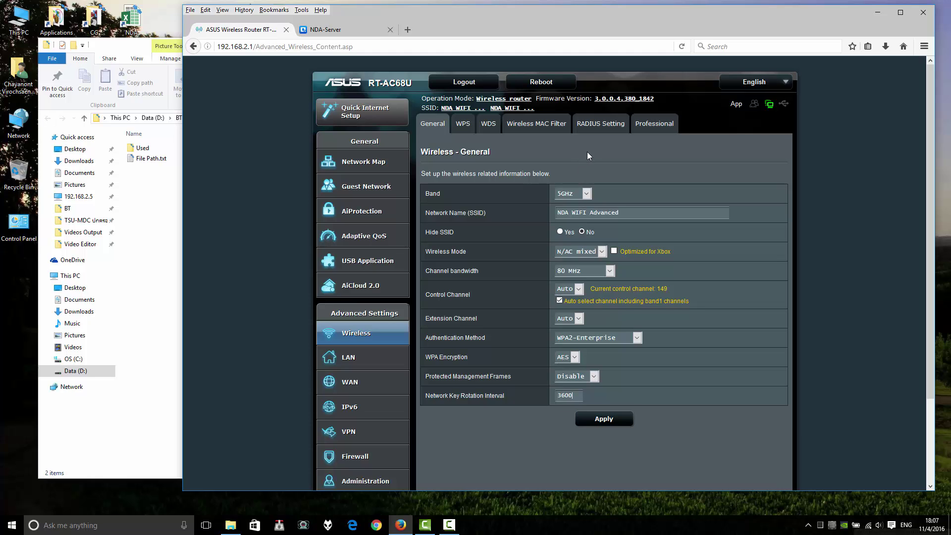
- Review the 5GHz RADIUS Setting: server 192.168.2.4, port 1812 and the connection secret
left_click(589, 136)
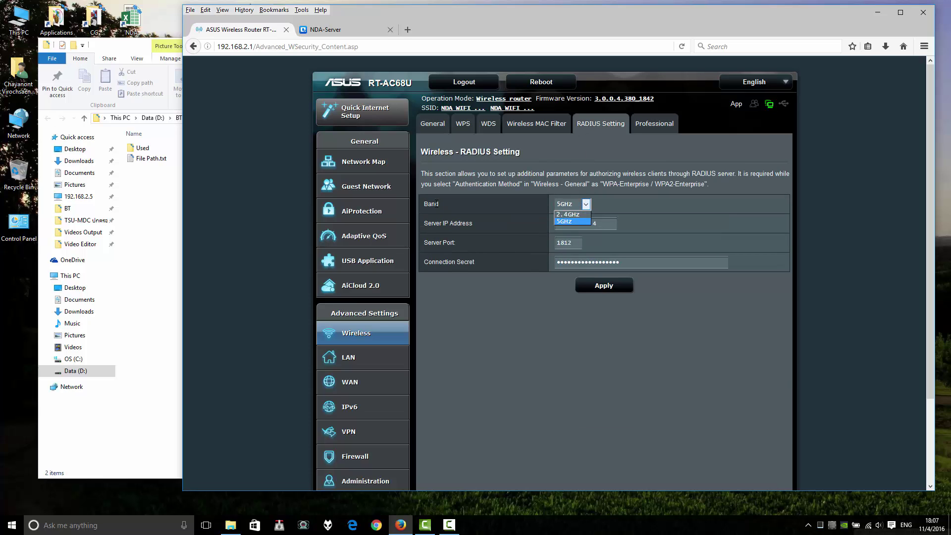
left_click(567, 223)
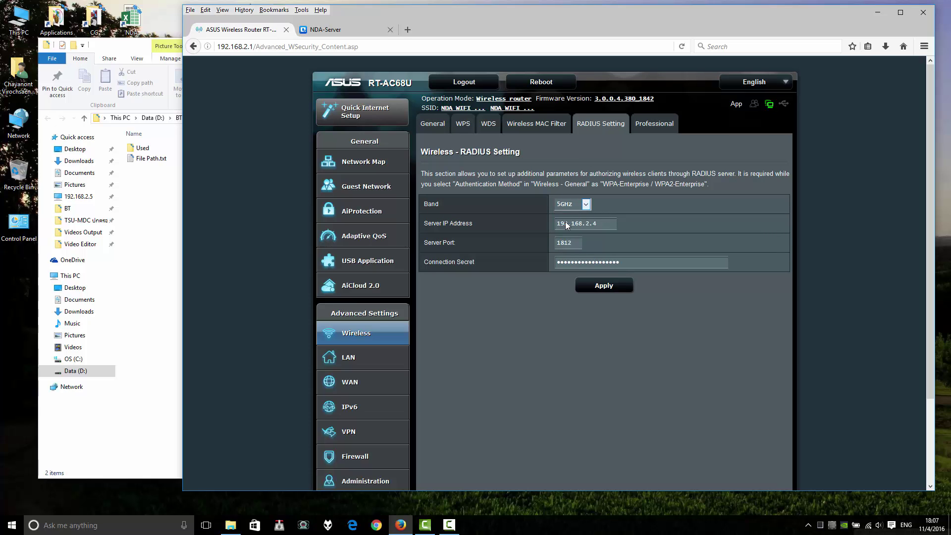
left_click(587, 205)
left_click_drag(605, 224, 528, 226)
left_click_drag(696, 174, 743, 176)
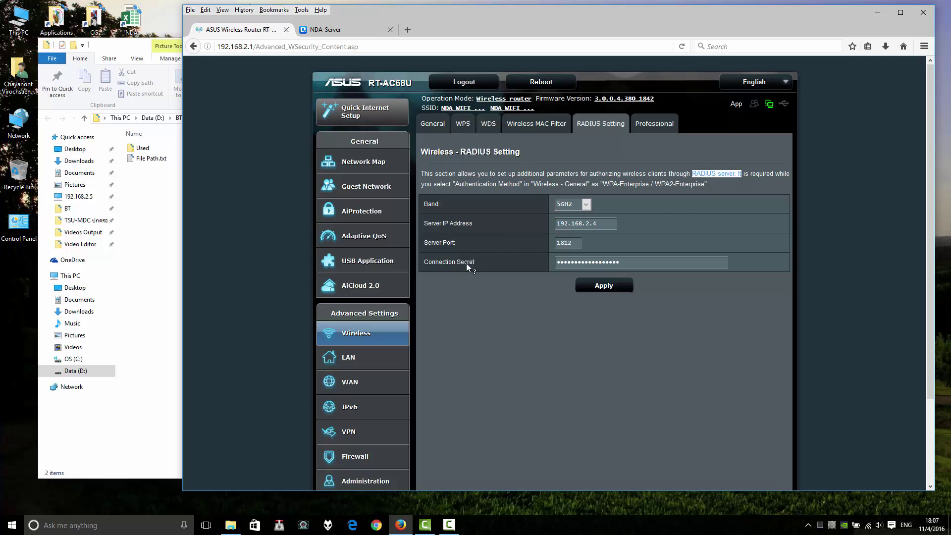
left_click(581, 243)
double_click(589, 262)
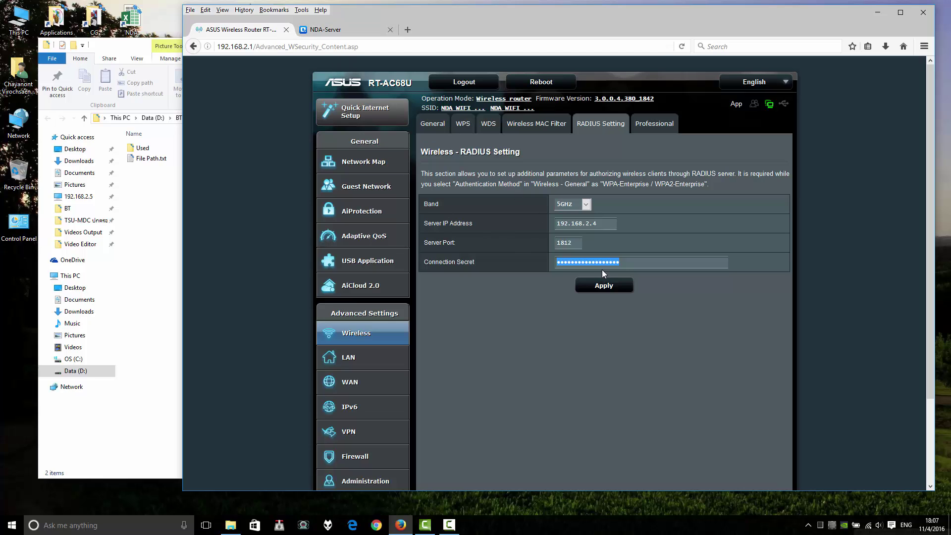
- Log in to the NDA-Server NAS and go to Control Panel > Applications > RADIUS Server
left_click(343, 33)
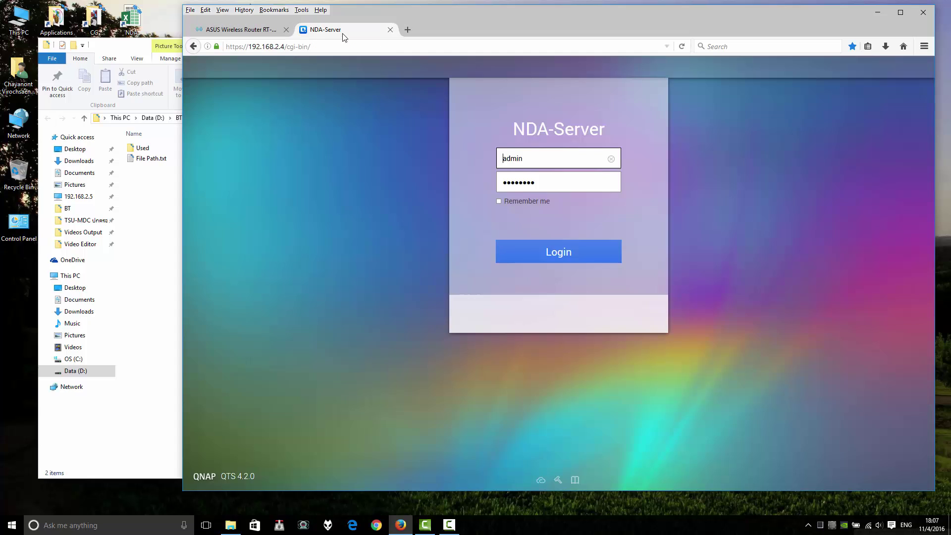
left_click(535, 262)
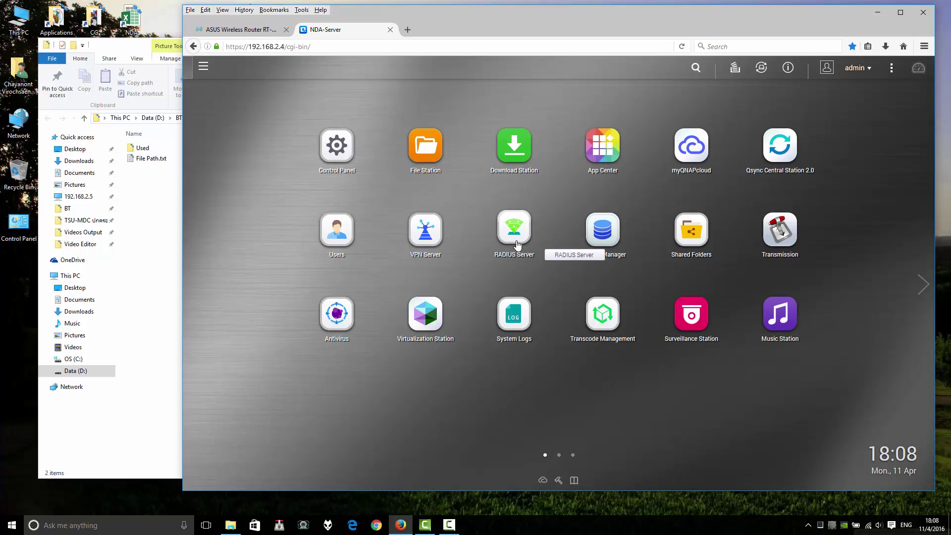
left_click(342, 153)
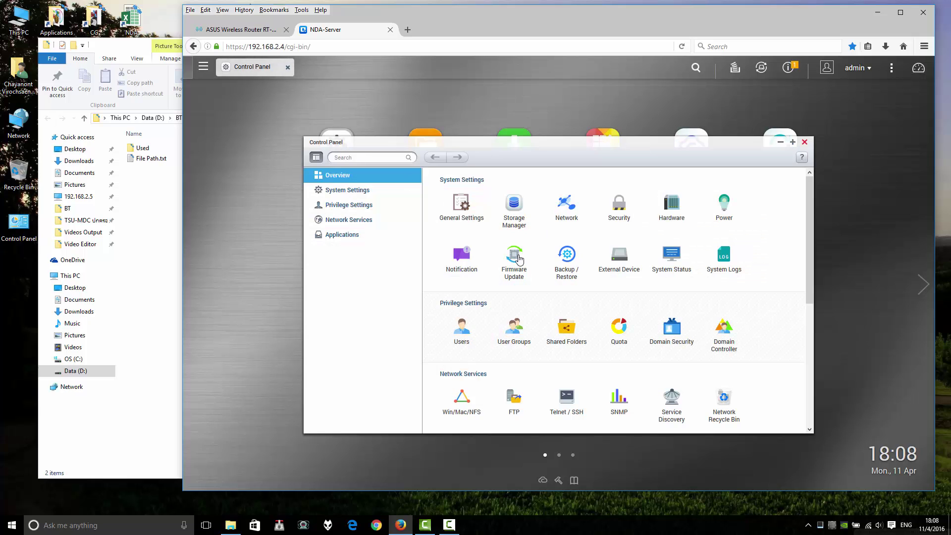
scroll(518, 258, "down", 5)
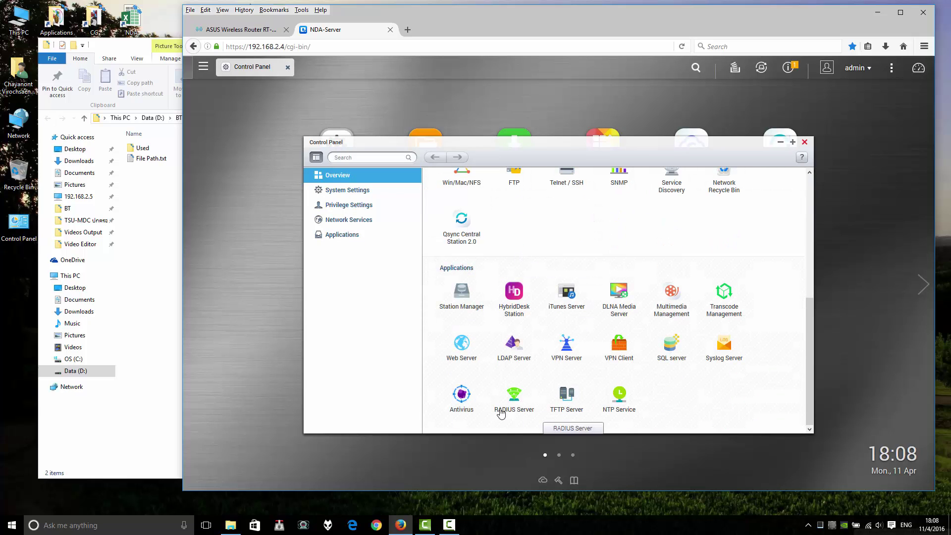
left_click_drag(595, 172, 902, 206)
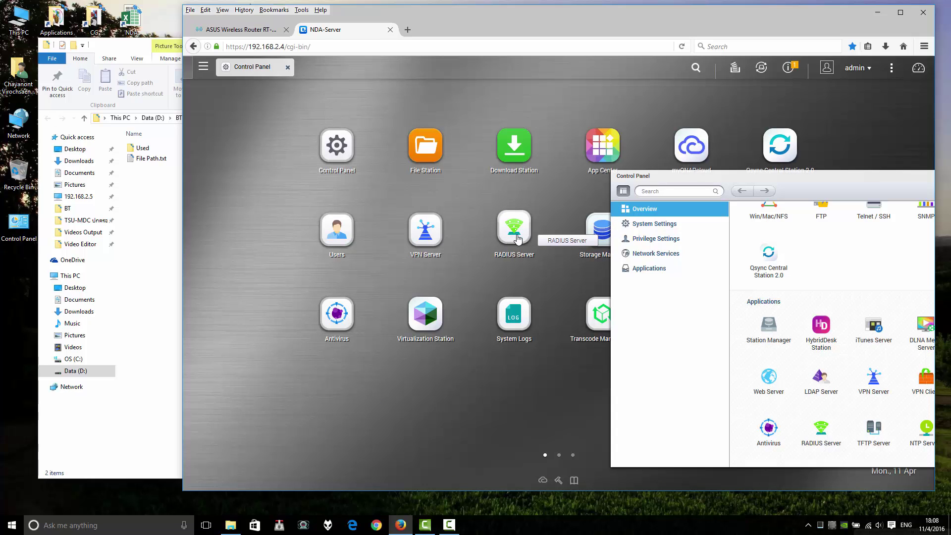
double_click(808, 177)
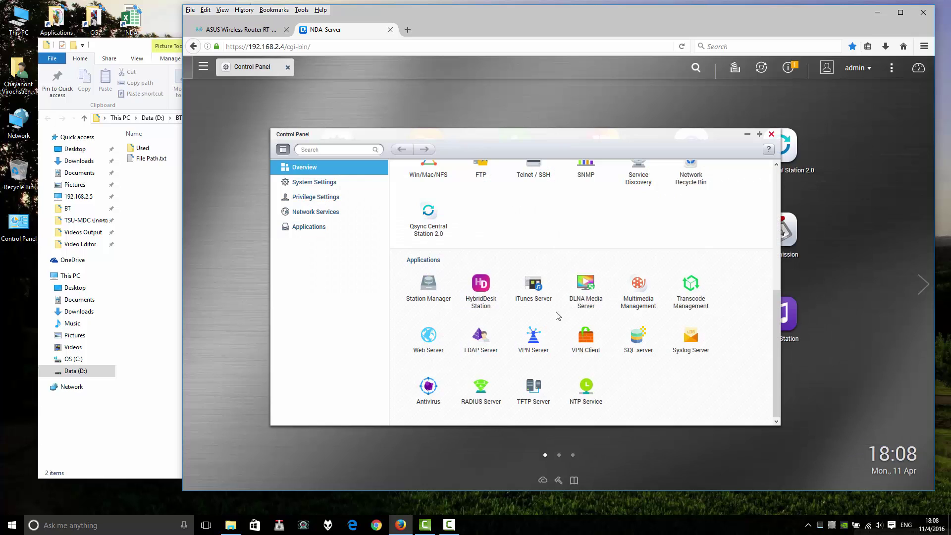
left_click(479, 384)
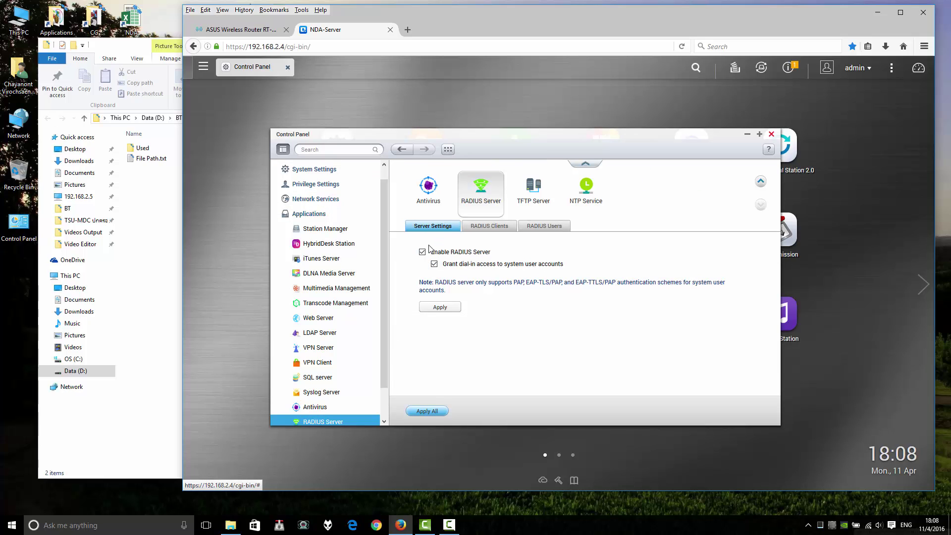
- Keep Enable RADIUS Server checked and apply the settings
left_click(439, 255)
left_click(442, 255)
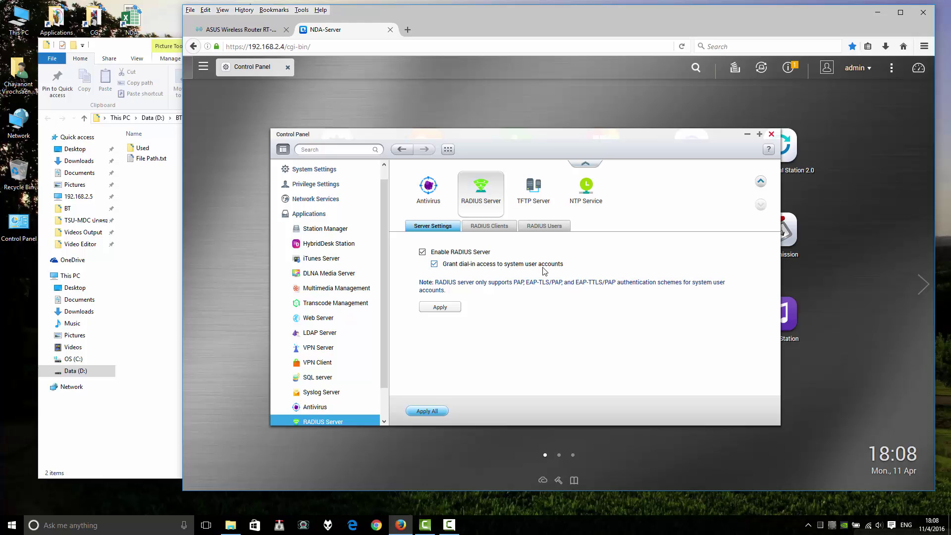
left_click(441, 309)
- Show the RADIUS Clients list with AP1 and RTAC68U and start adding a client
left_click(494, 233)
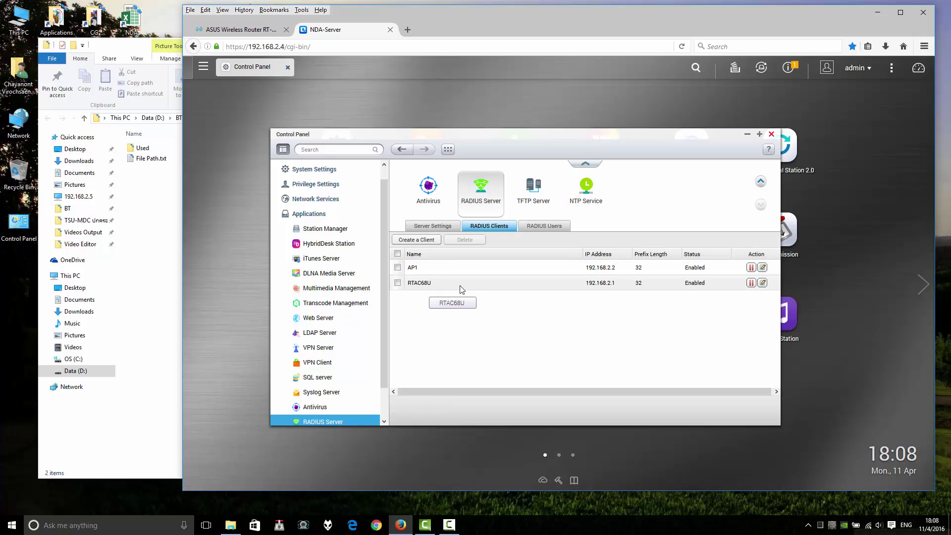
left_click(493, 231)
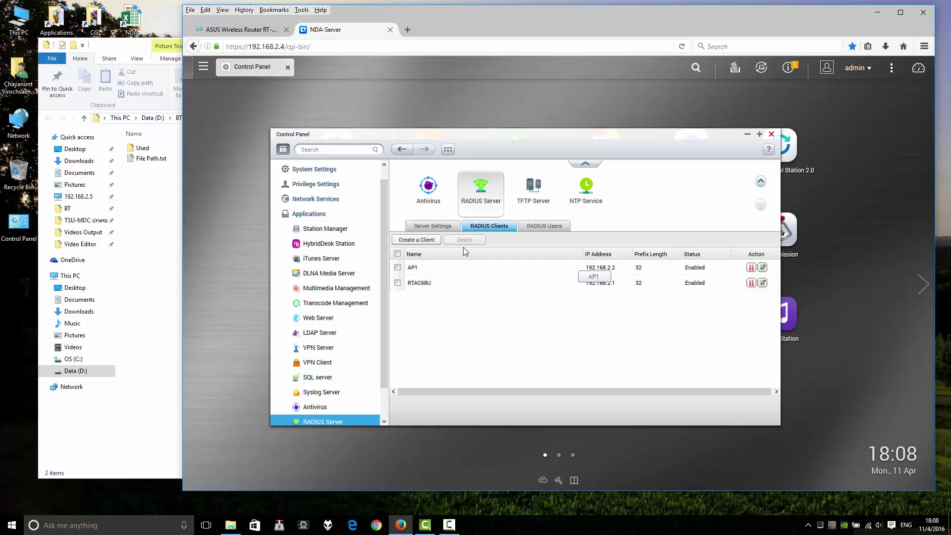
left_click(423, 240)
- Name the new client 'Your AP' and enter the router's address 192.168.2.1 as its IP
left_click(536, 249)
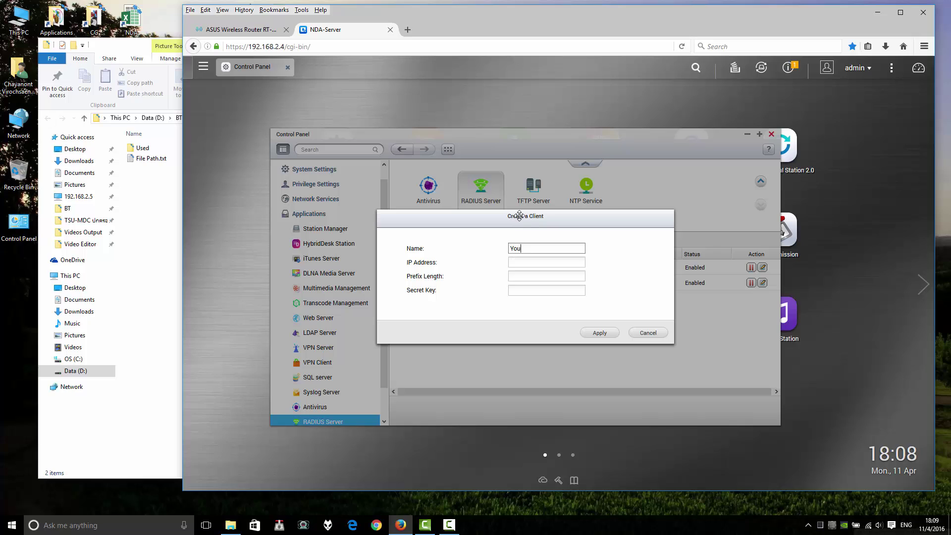
type("Your AP")
left_click(525, 265)
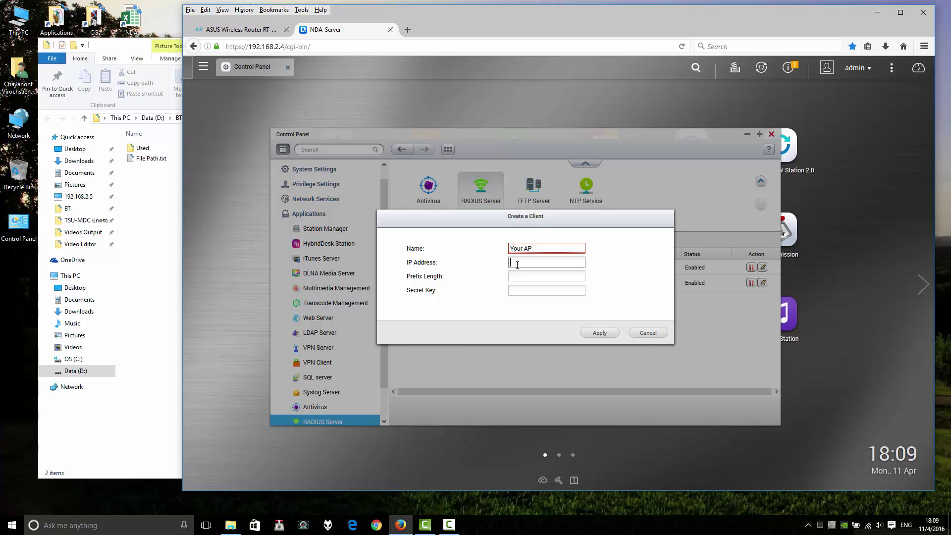
left_click(248, 30)
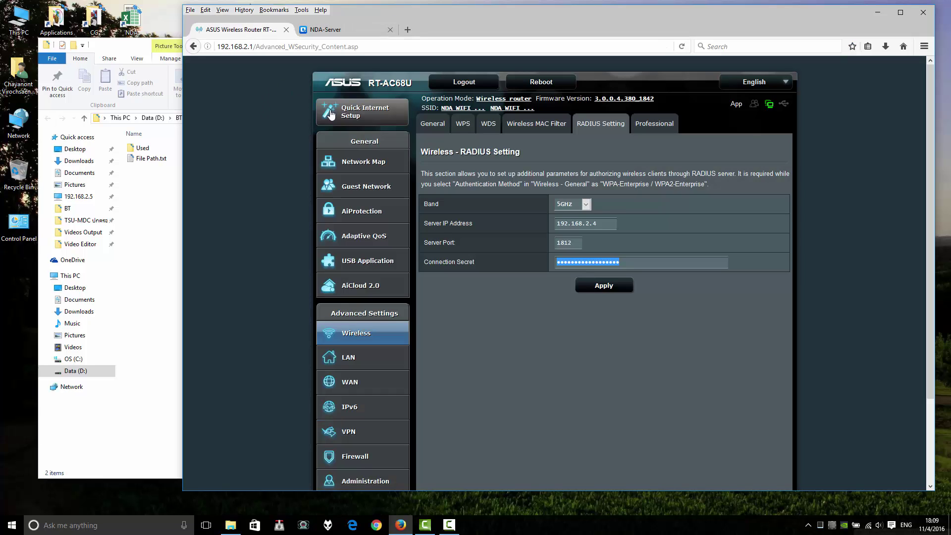
left_click(605, 225)
double_click(576, 227)
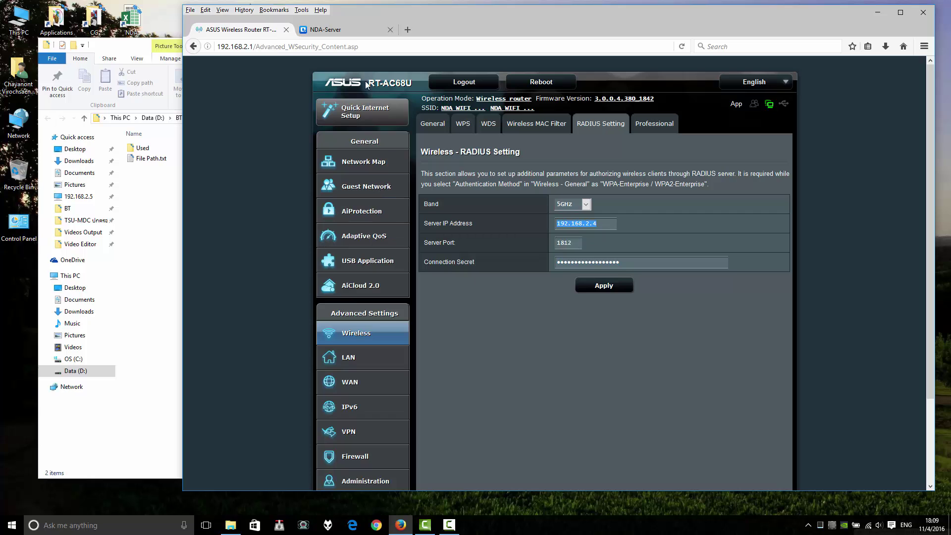
left_click(349, 30)
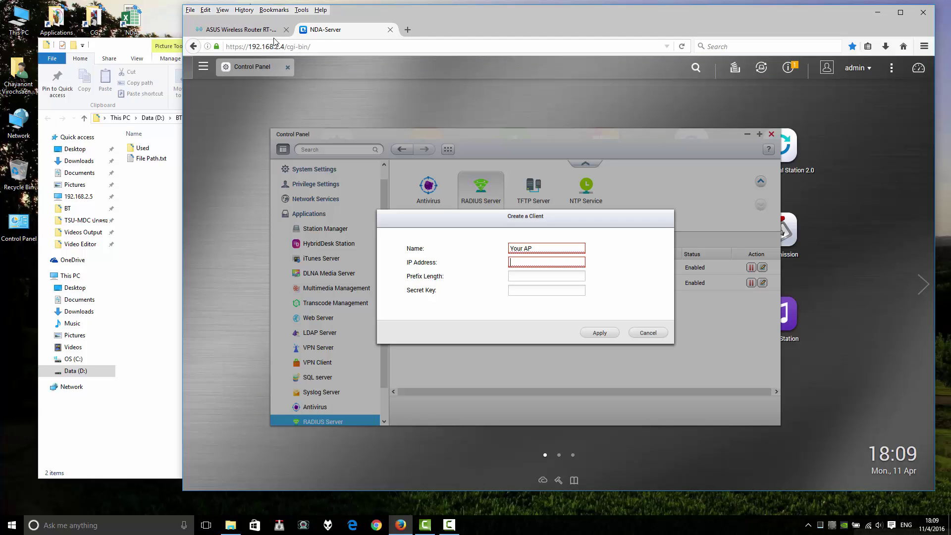
left_click(252, 31)
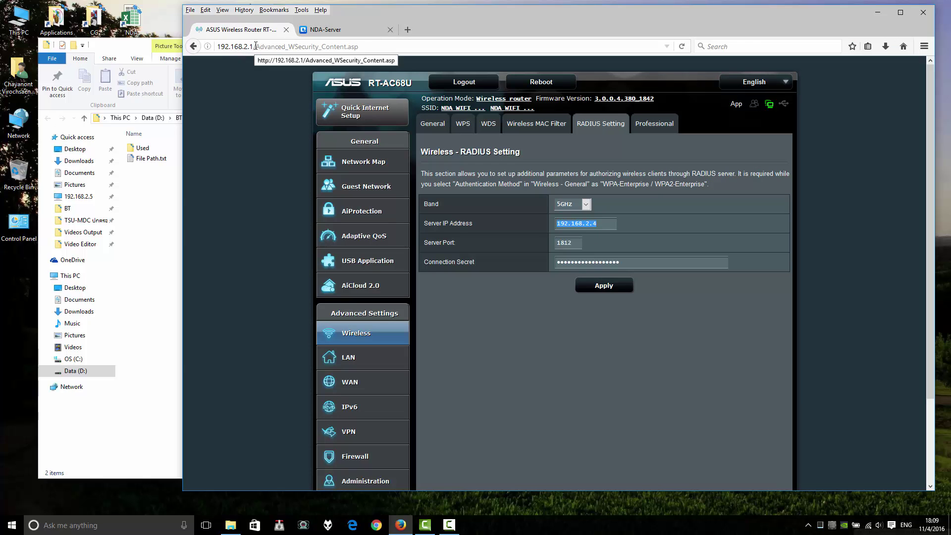
left_click_drag(254, 47, 223, 50)
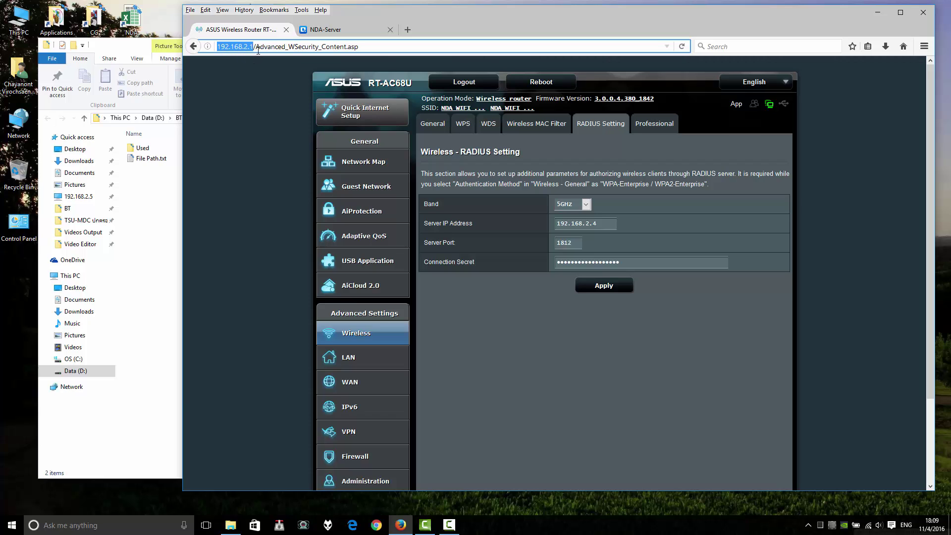
left_click(327, 29)
left_click(533, 263)
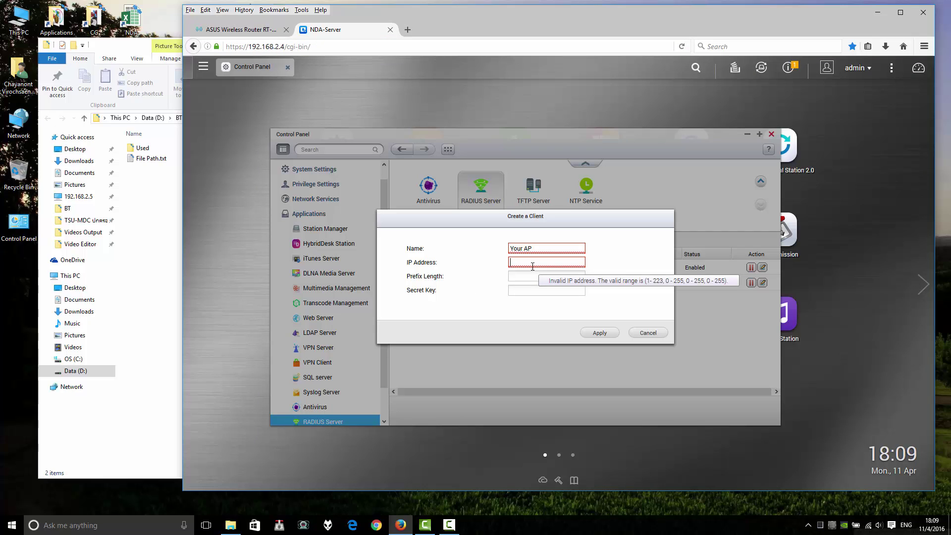
type("192.168.2.1")
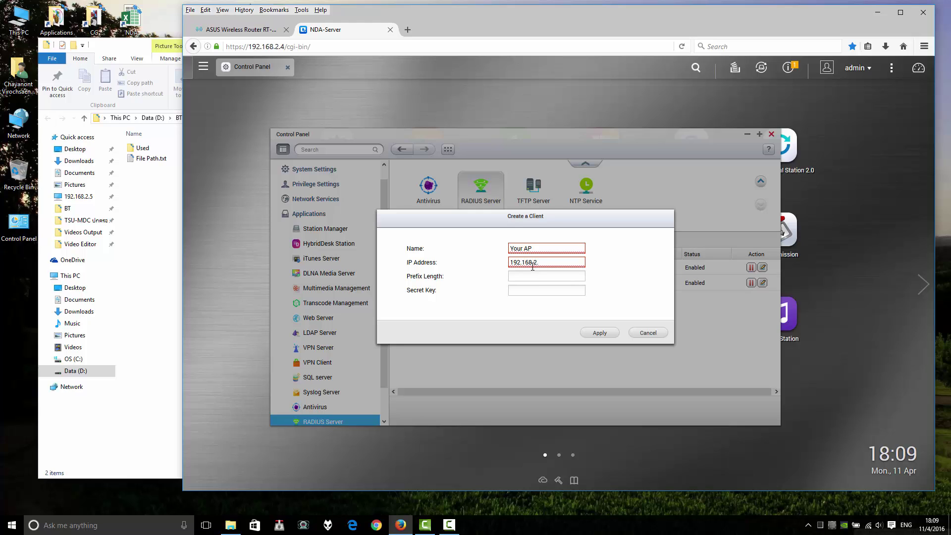
- Compare the entered client IP with the addresses on the router's RADIUS Setting page
left_click(238, 29)
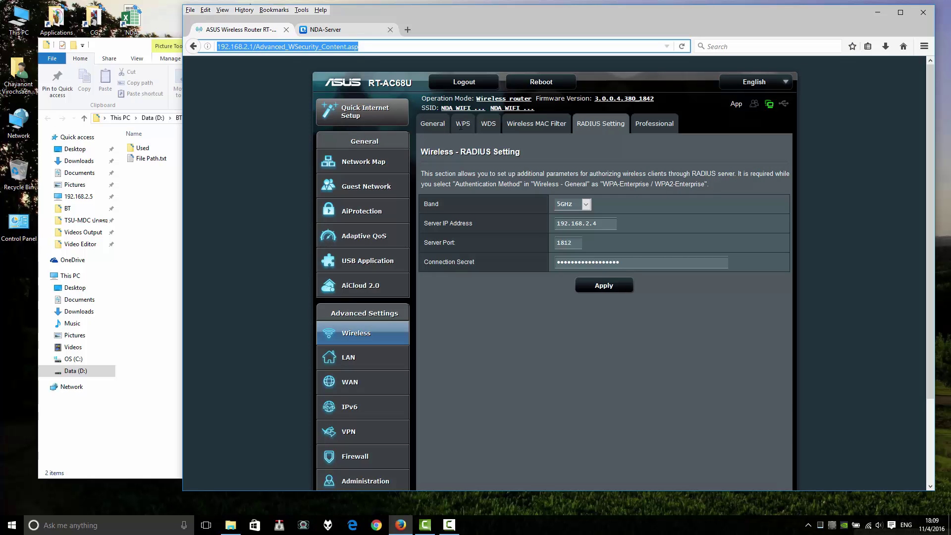
left_click(611, 222)
key("ctrl+a")
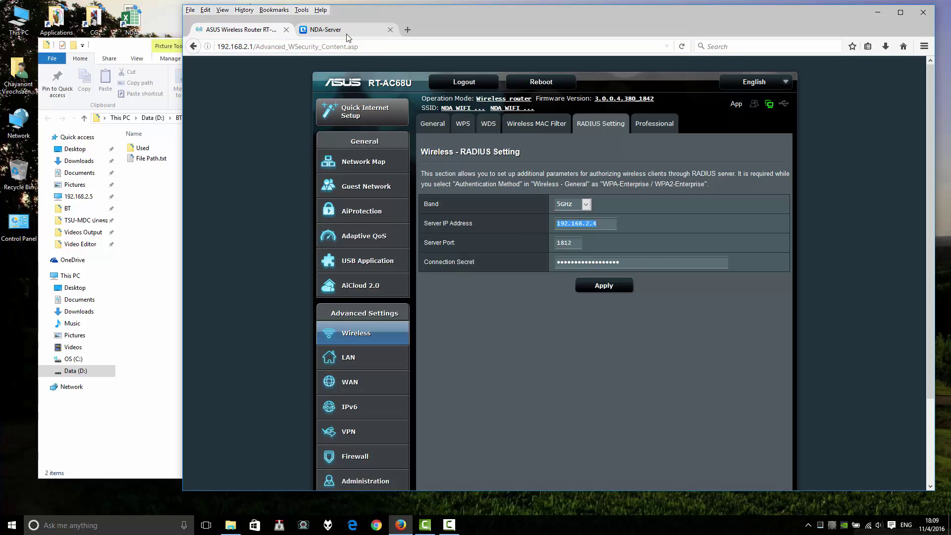
left_click(346, 33)
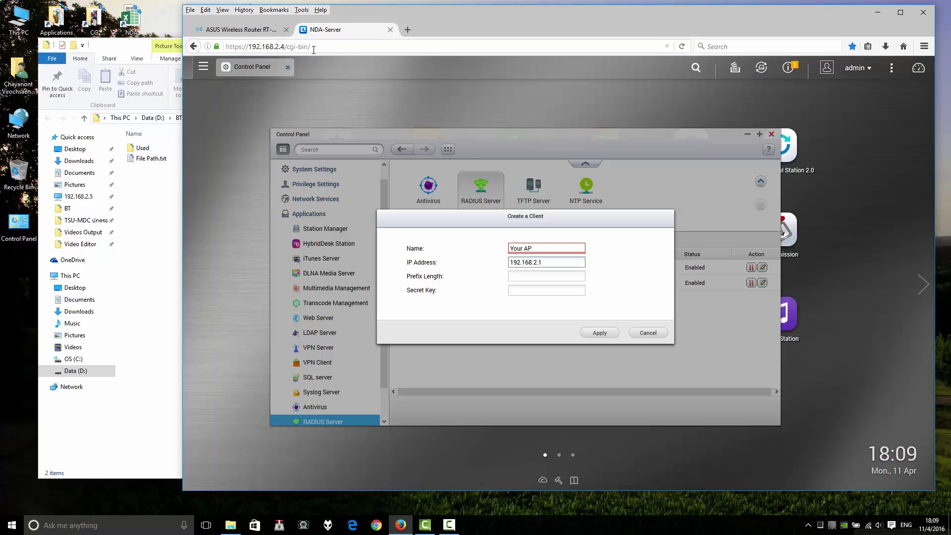
left_click(241, 30)
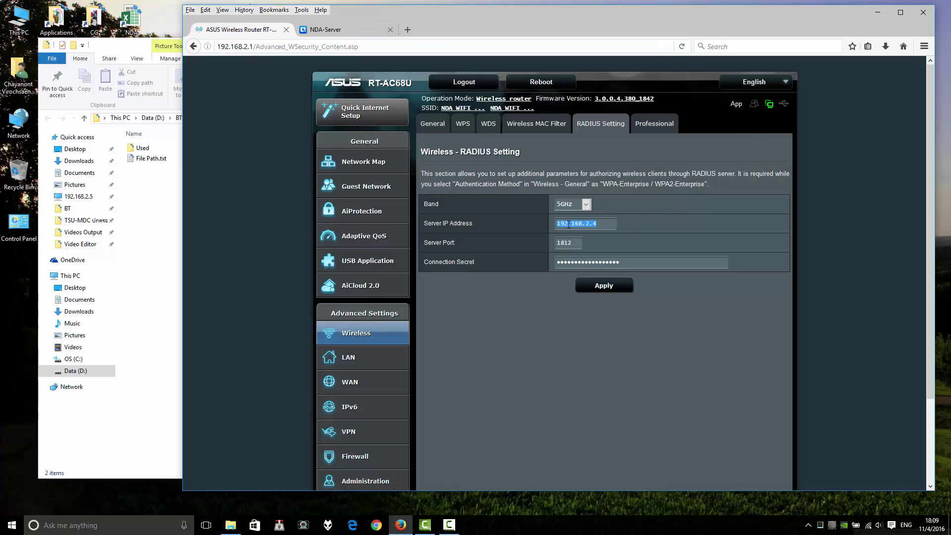
left_click(327, 29)
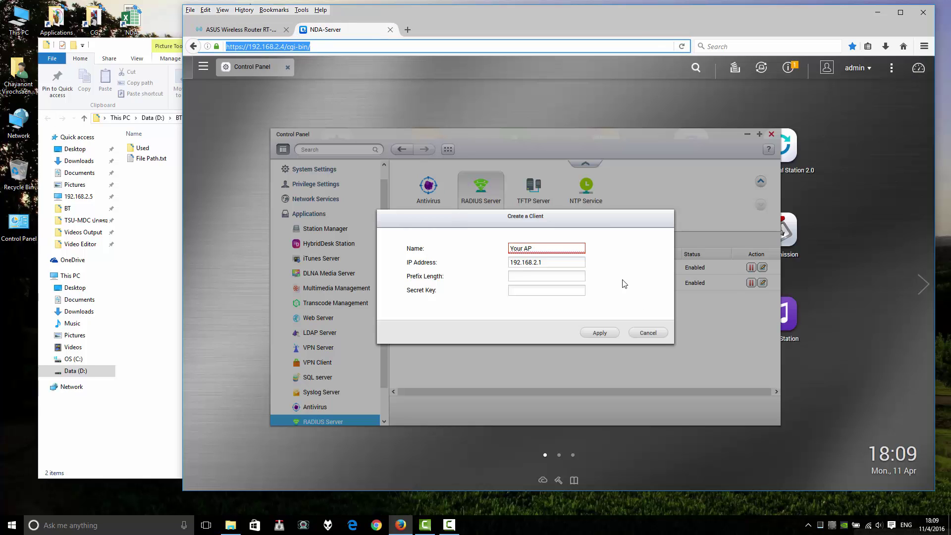
double_click(519, 263)
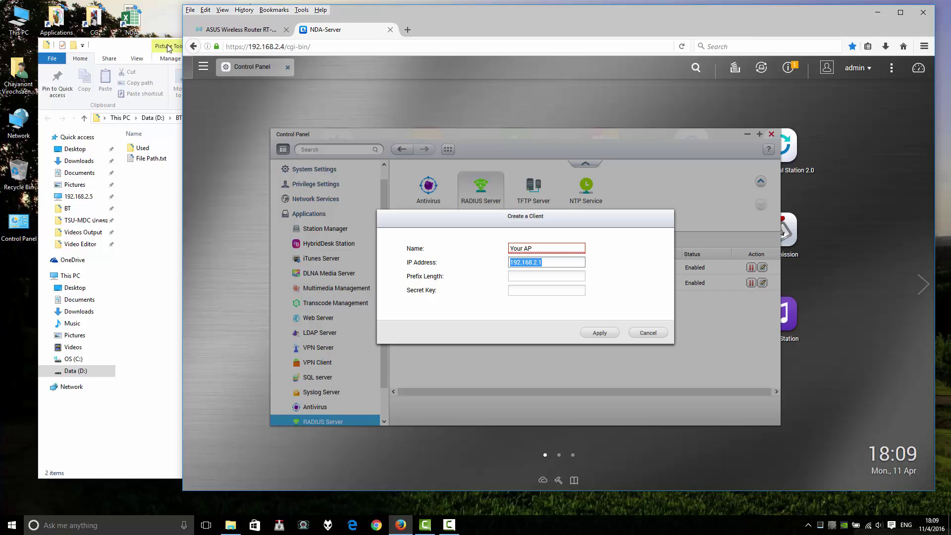
left_click(216, 30)
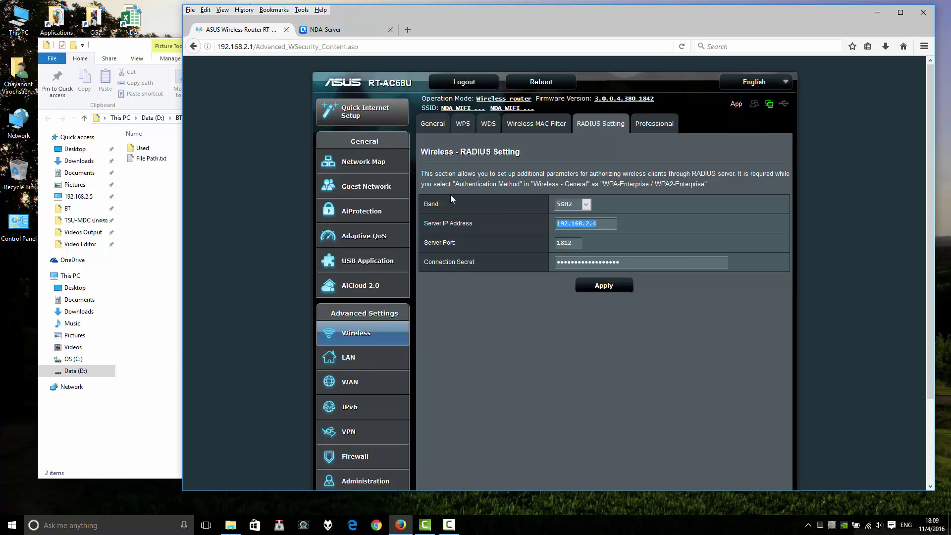
left_click(337, 31)
- Set the client's prefix length to 32 and enter a secret key
left_click(538, 278)
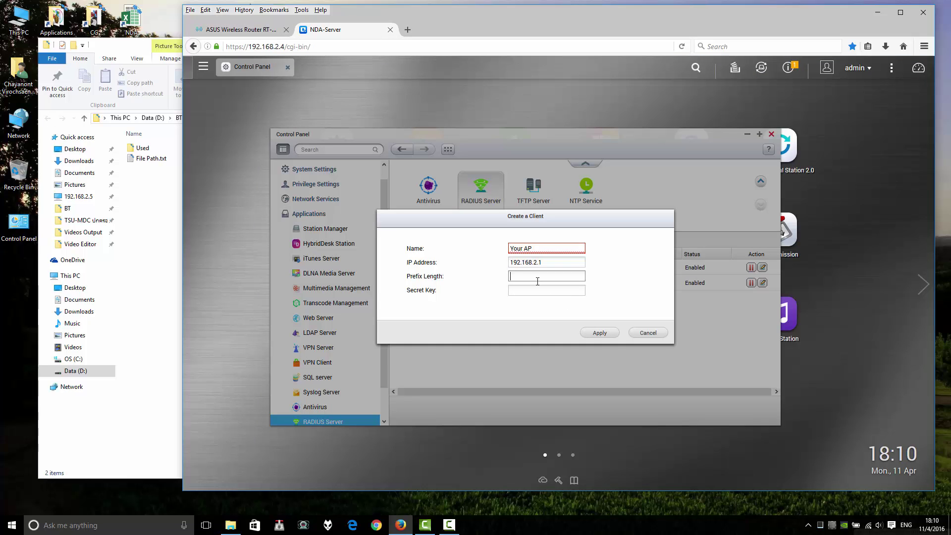
type("32")
left_click(538, 292)
type("12345678")
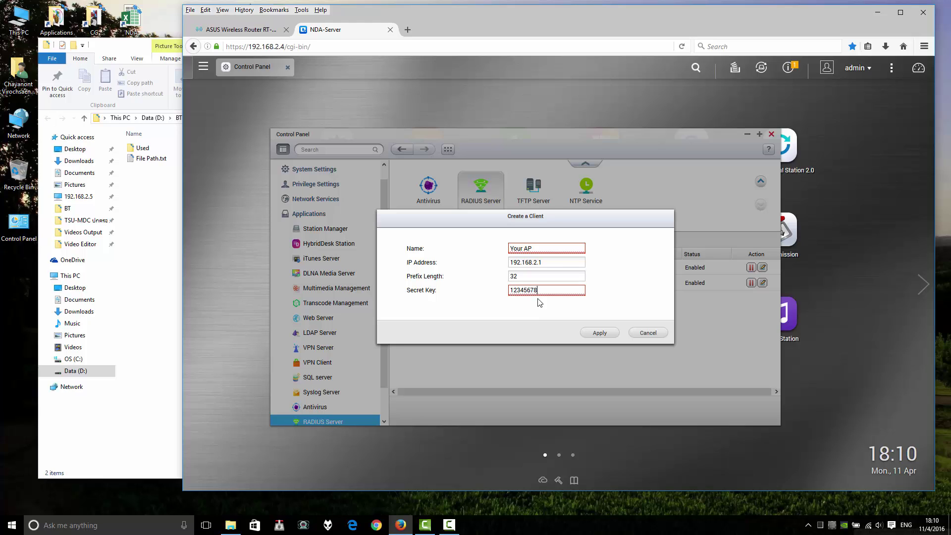
type("90")
- Copy the client secret key into the router's Connection Secret field, replacing the old secret
left_click_drag(545, 293, 512, 294)
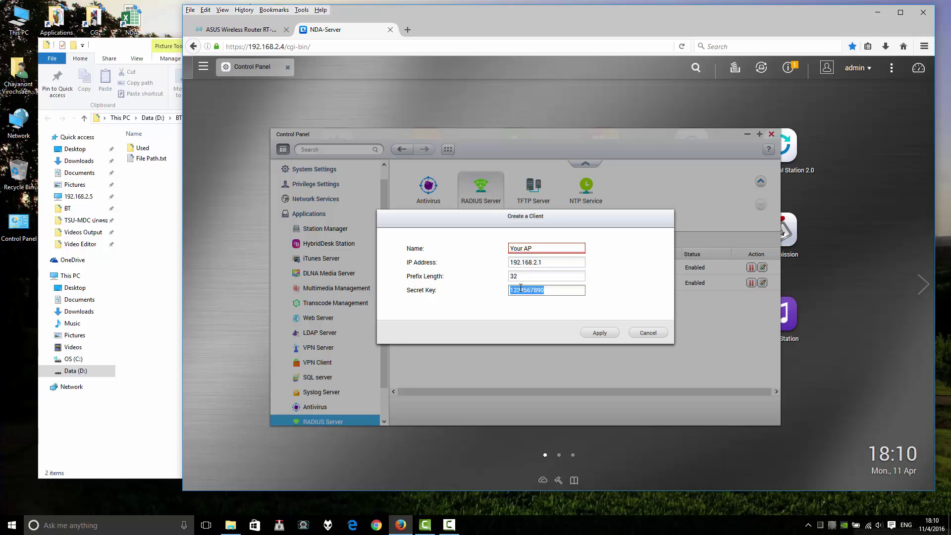
right_click(520, 288)
left_click(548, 321)
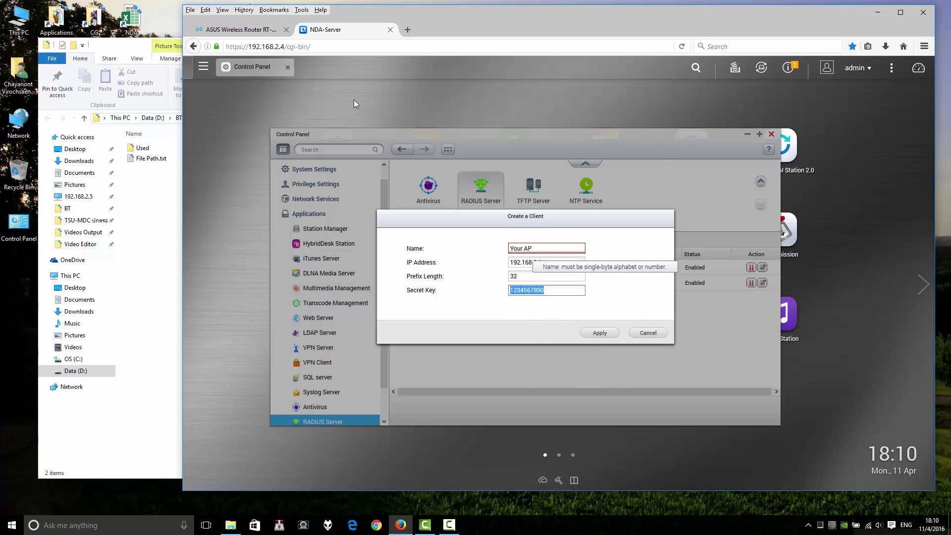
left_click(240, 29)
left_click_drag(651, 261, 462, 263)
key("Delete")
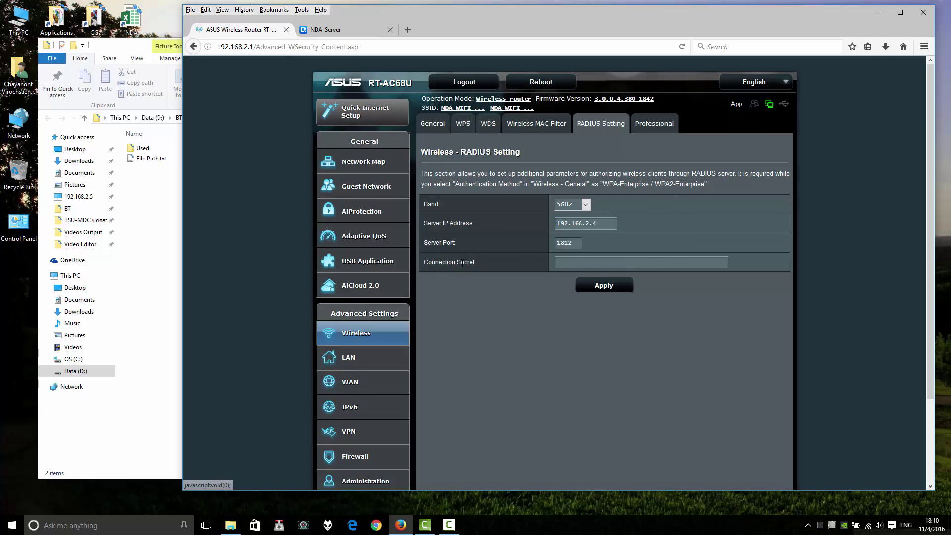
right_click(566, 261)
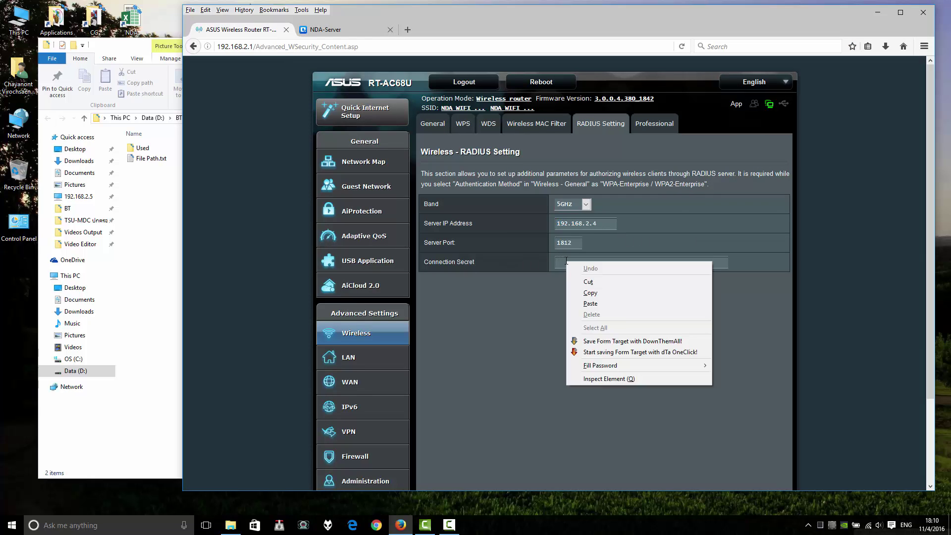
left_click(592, 303)
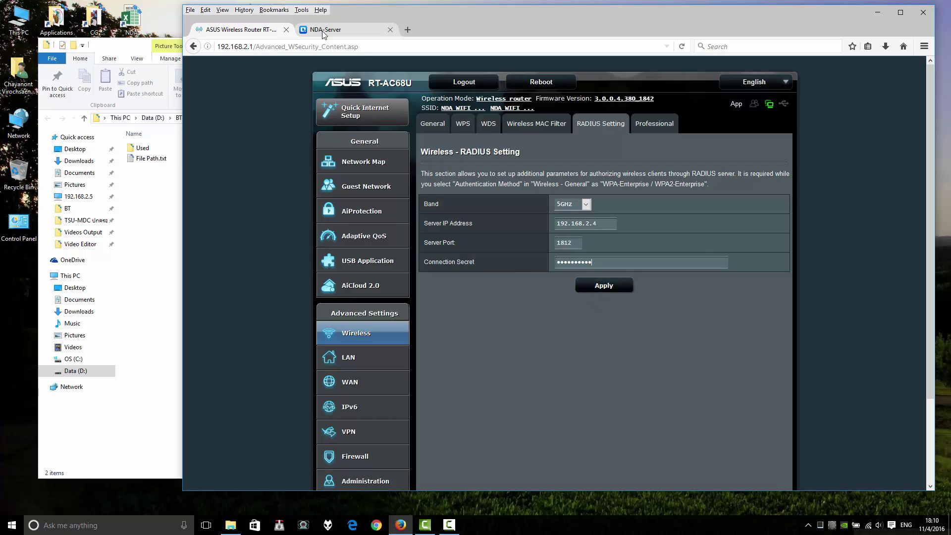
- Cancel the unsaved client form and reload the router's RADIUS Setting page
left_click(337, 29)
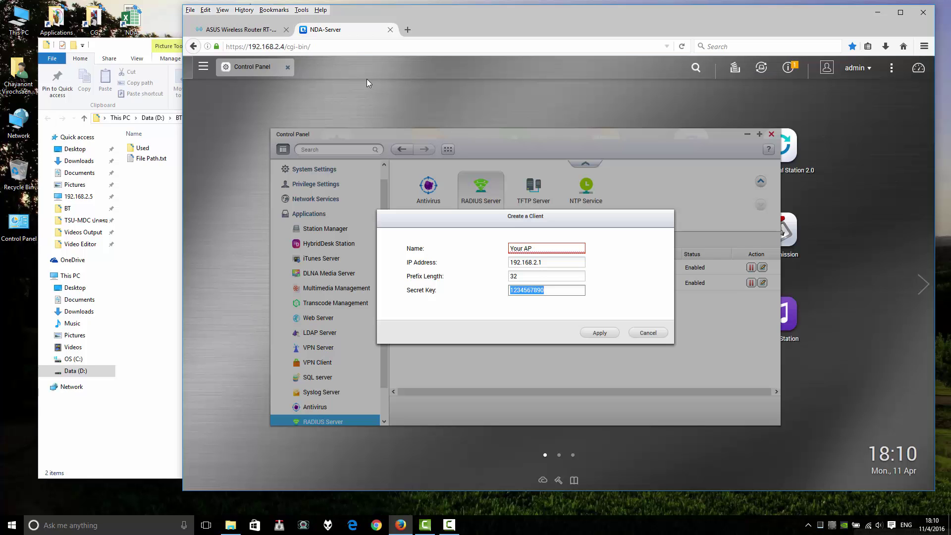
left_click(649, 333)
left_click(222, 29)
left_click(598, 122)
- Show the RADIUS Users list and start creating a new user
left_click(325, 31)
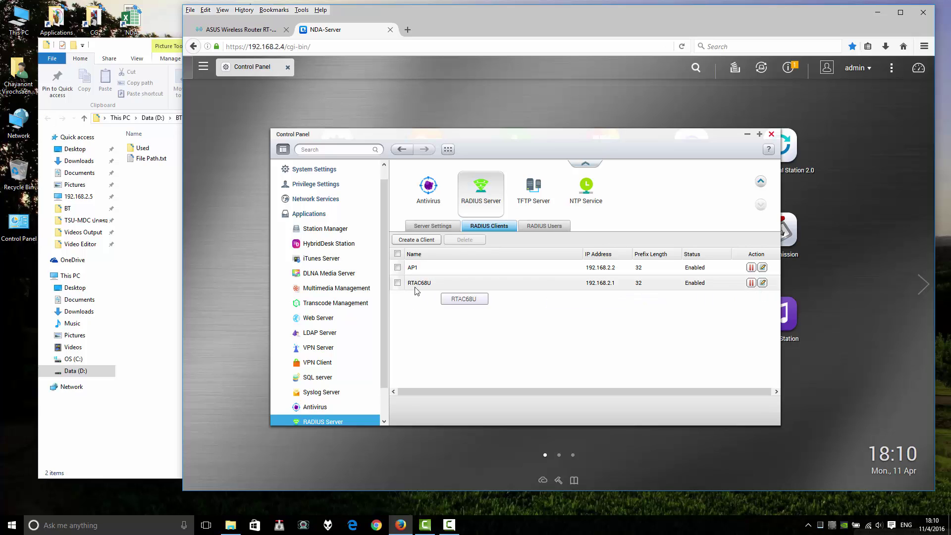
left_click(545, 226)
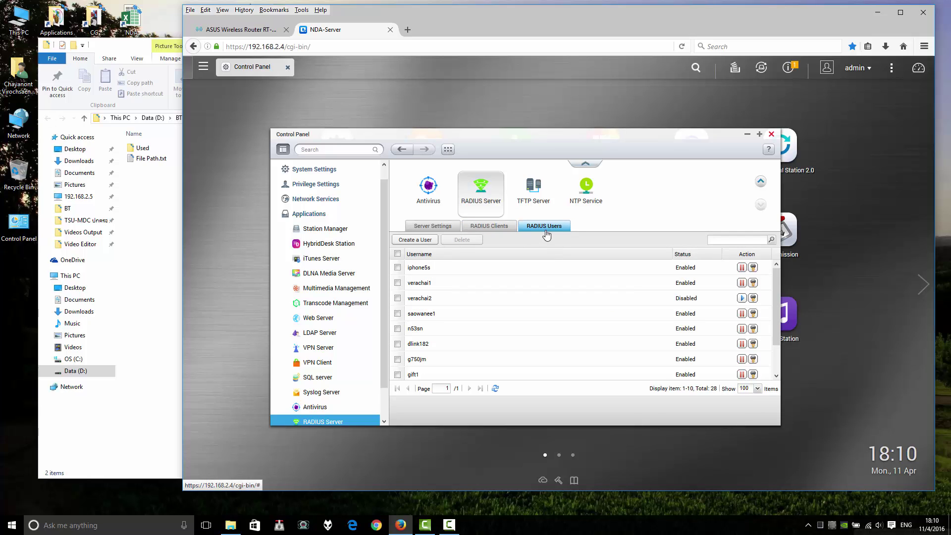
left_click(409, 240)
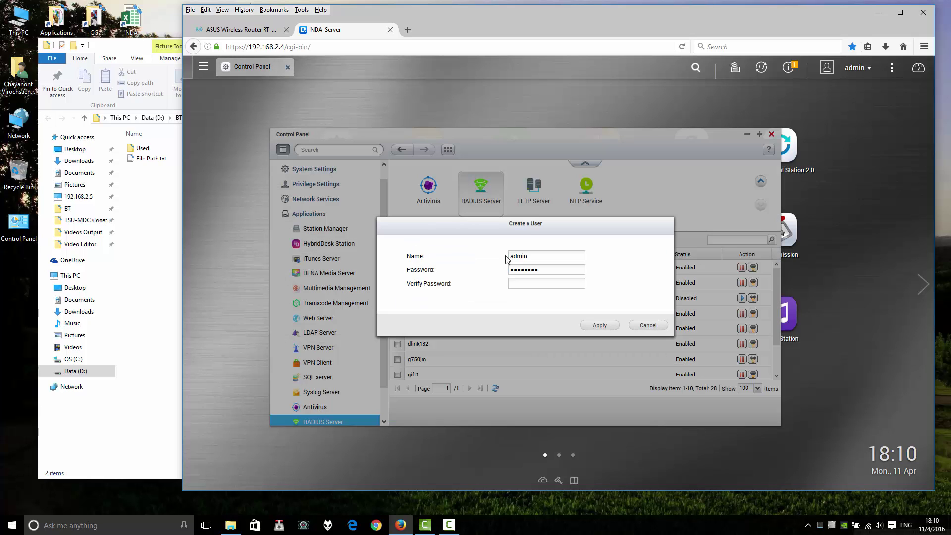
- Enter user name 'yournameofcustomer' and a password, then discard the new-user form
left_click_drag(552, 258, 463, 267)
type("yournameofuser")
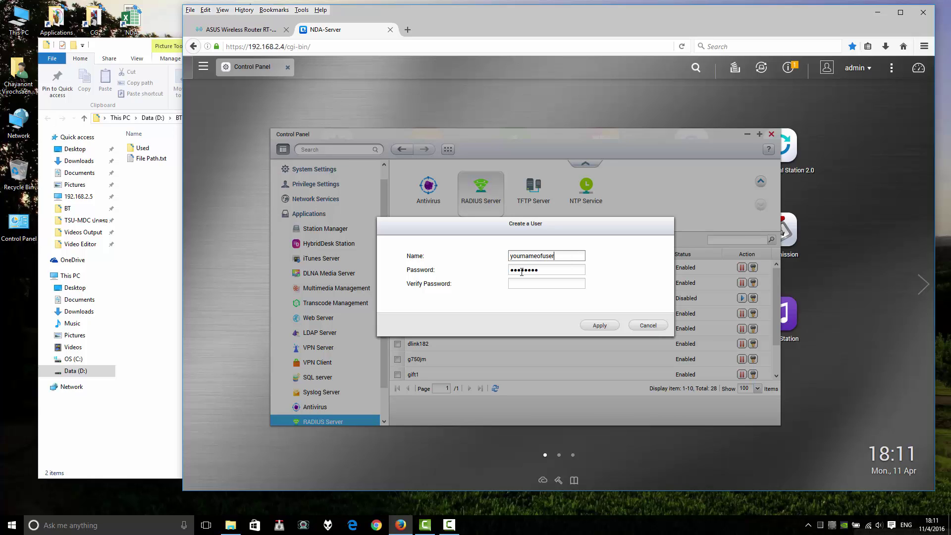
key("BackSpace")
key("BackSpace")
key("BackSpace")
key("BackSpace")
type("custom")
left_click_drag(539, 270, 492, 270)
left_click(540, 285)
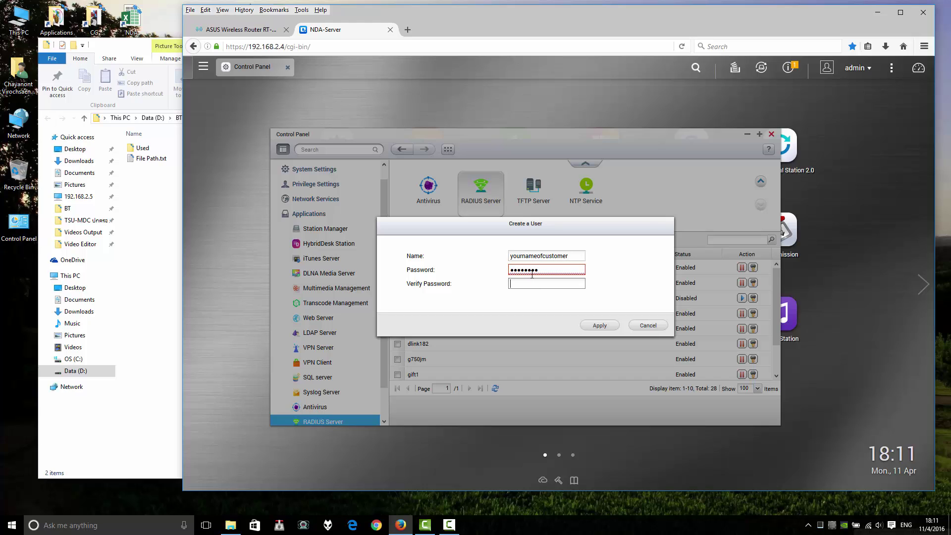
left_click(561, 269)
left_click(647, 325)
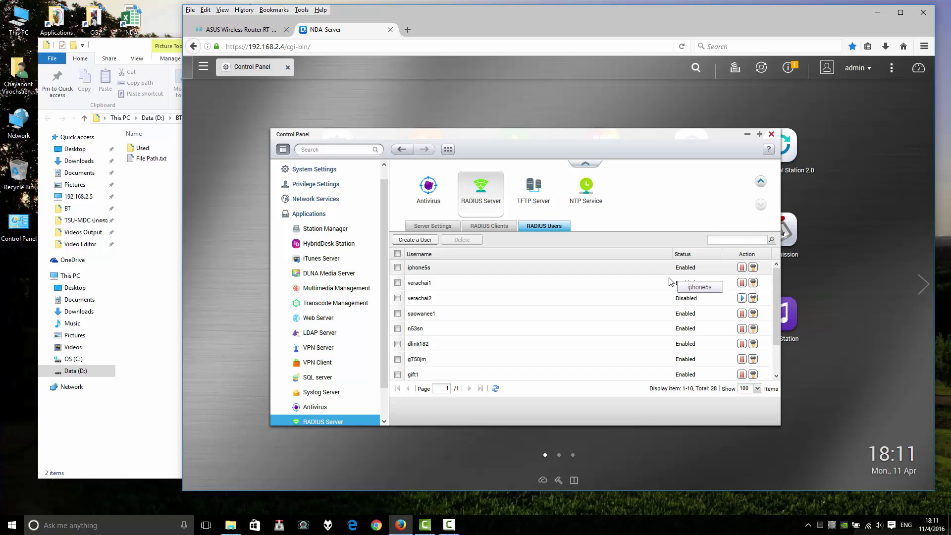
- Disconnect from and reconnect to NDA WIFI Advanced in the Wi-Fi flyout
left_click(868, 525)
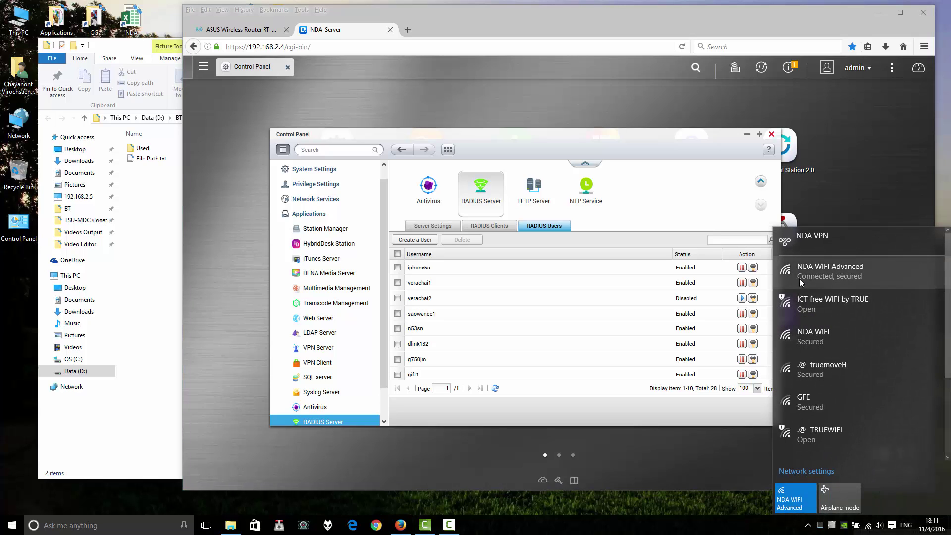
left_click(800, 277)
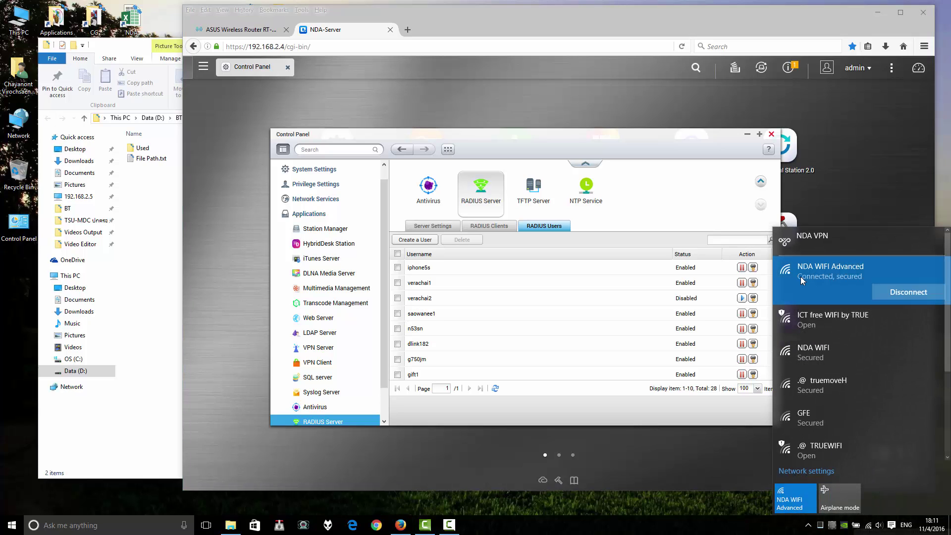
left_click(908, 293)
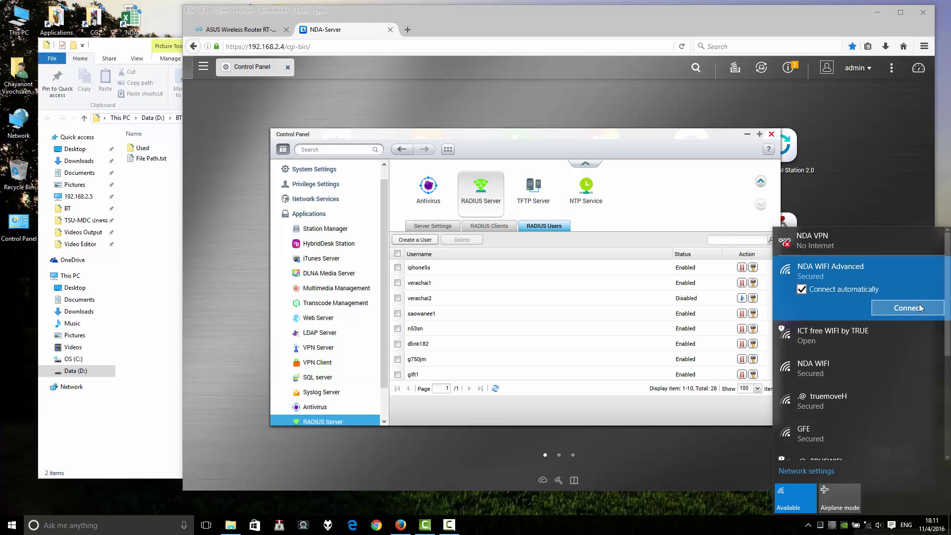
left_click(919, 308)
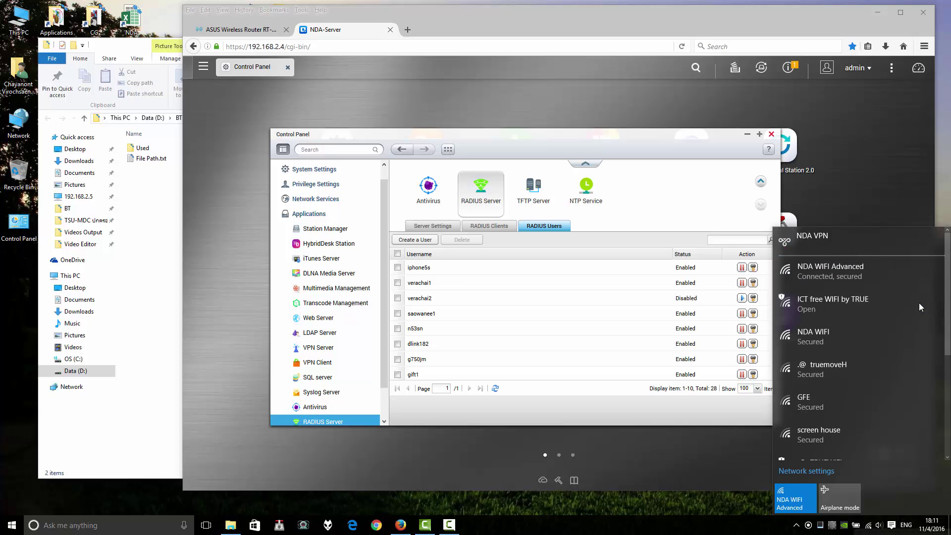
left_click(823, 280)
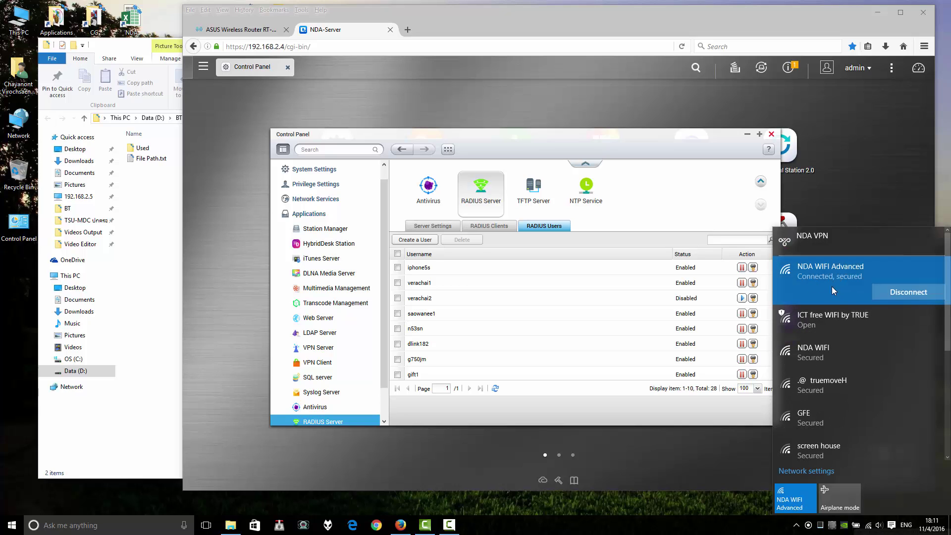
- Review the Wi-Fi settings page, then launch Network and Sharing Center from the tray network icon
left_click(806, 472)
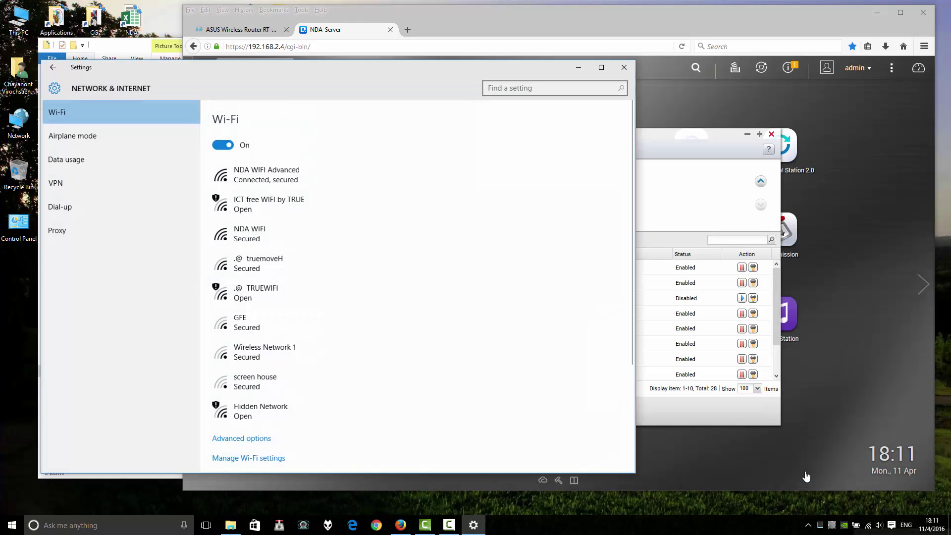
left_click_drag(217, 71, 288, 60)
scroll(369, 327, "down", 3)
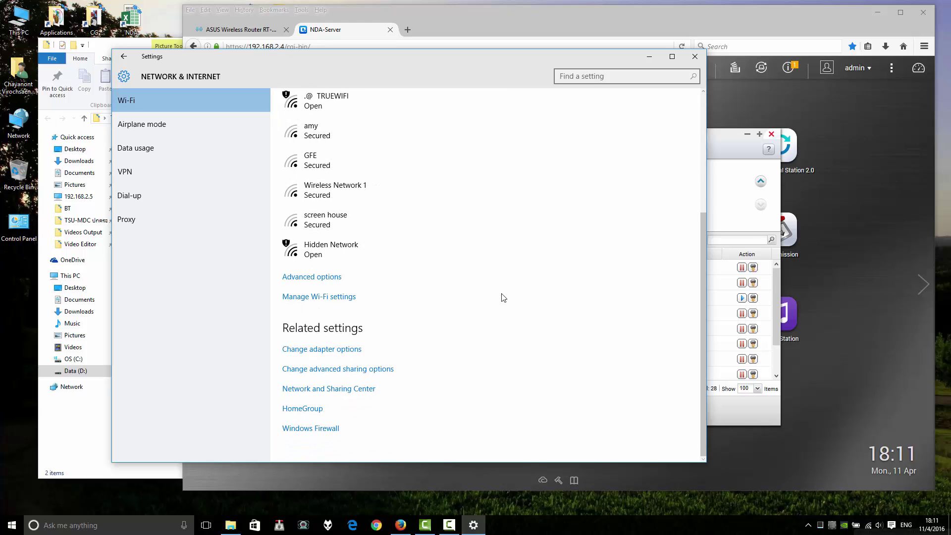
scroll(411, 233, "up", 4)
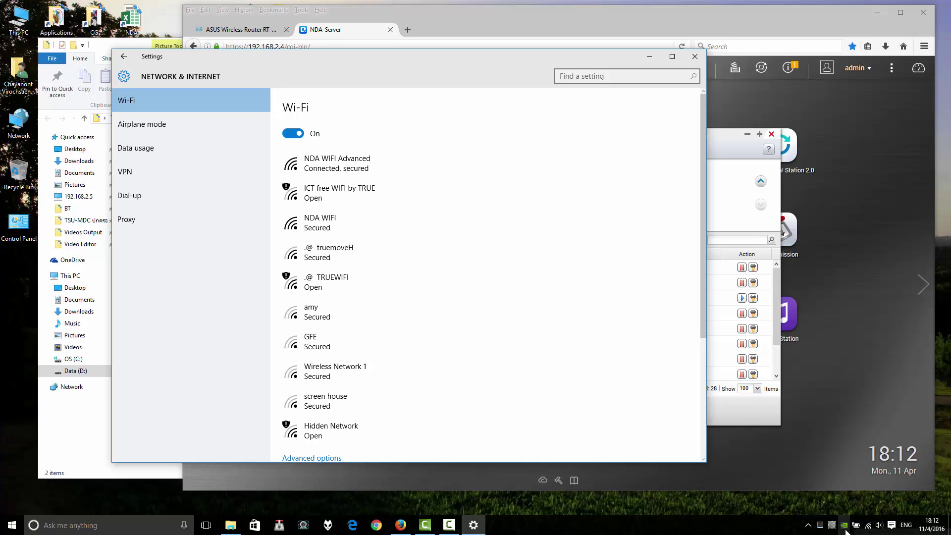
right_click(869, 527)
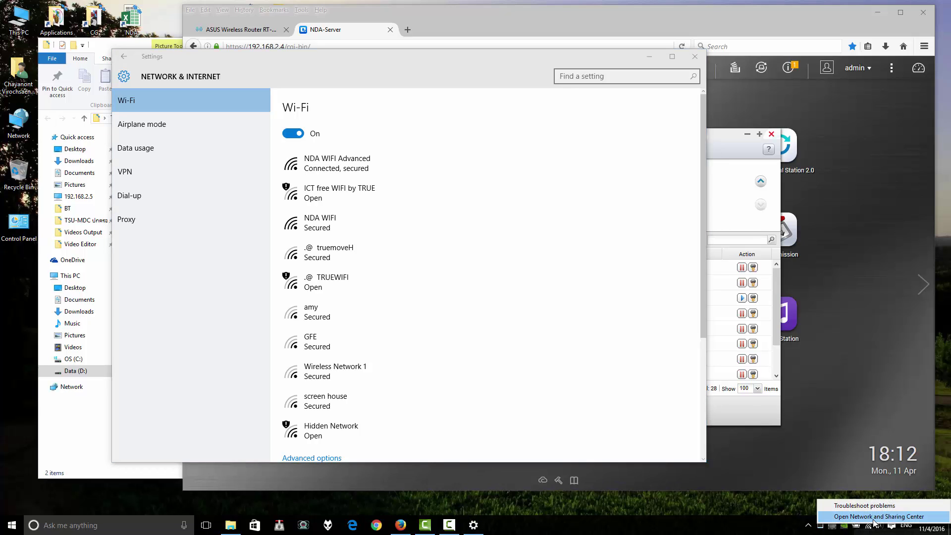
left_click(874, 519)
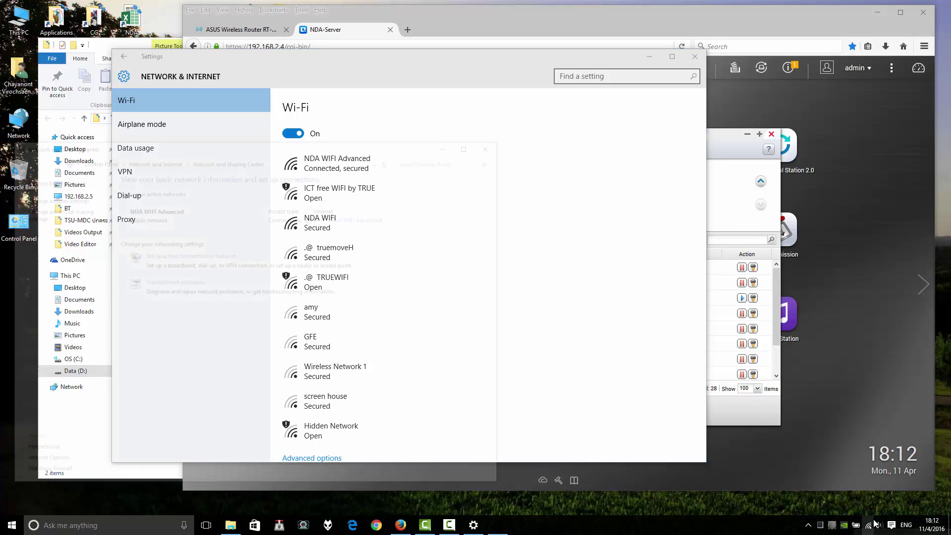
- Close Settings and start the 'Manually connect to a wireless network' wizard from Network and Sharing Center
left_click(695, 56)
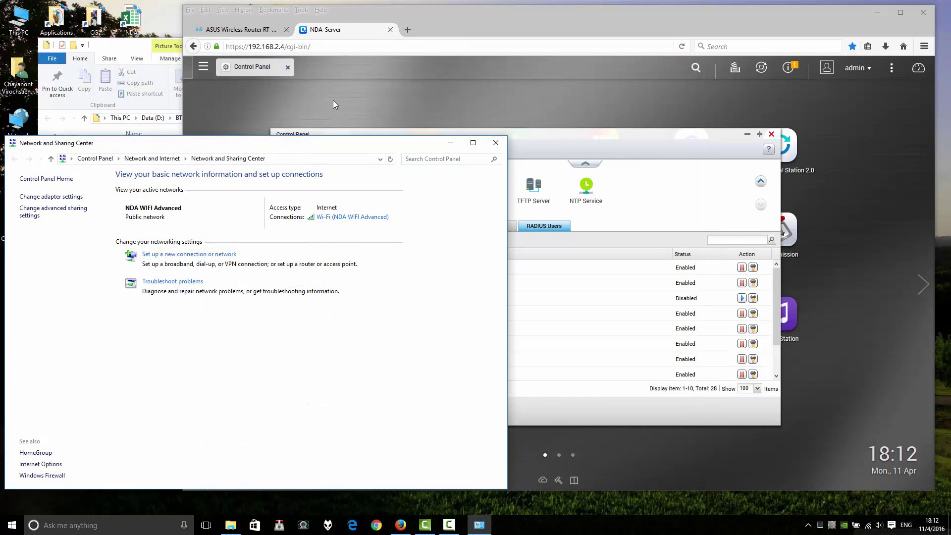
mouse_move(274, 153)
left_mouse_down()
mouse_move(314, 149)
mouse_move(284, 143)
left_mouse_up()
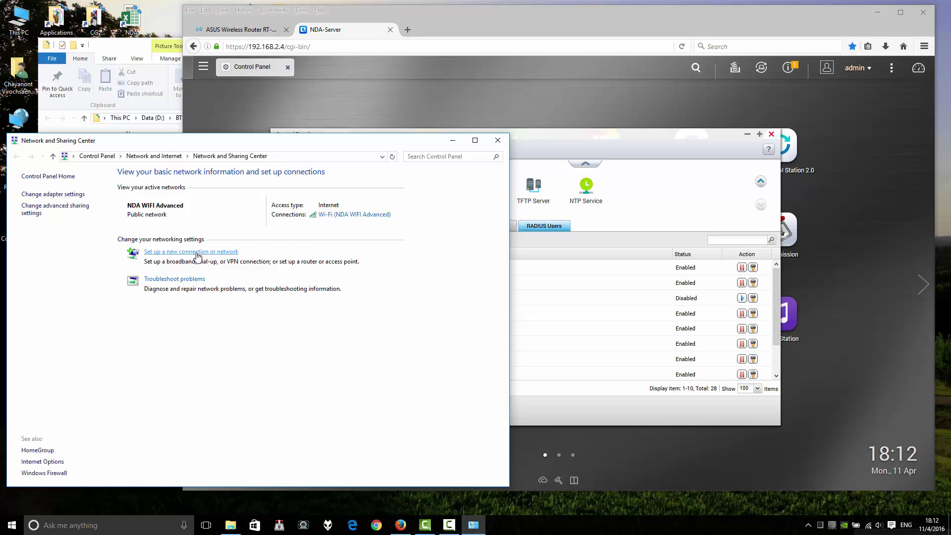
left_click(160, 253)
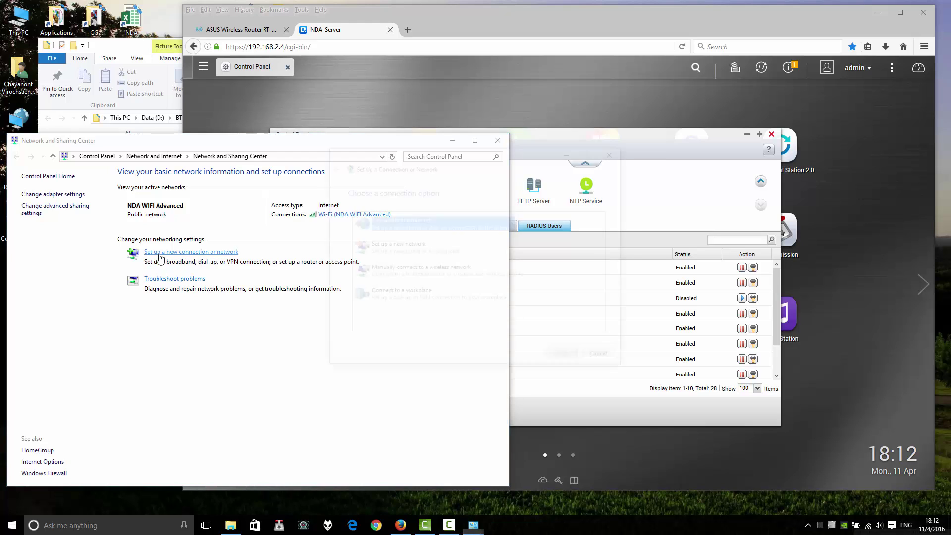
left_click_drag(485, 163, 170, 65)
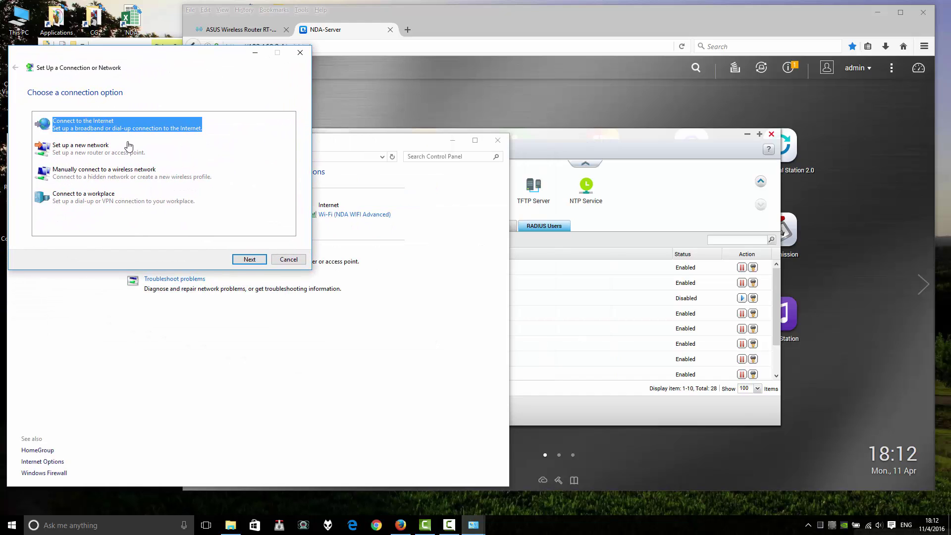
left_click(101, 183)
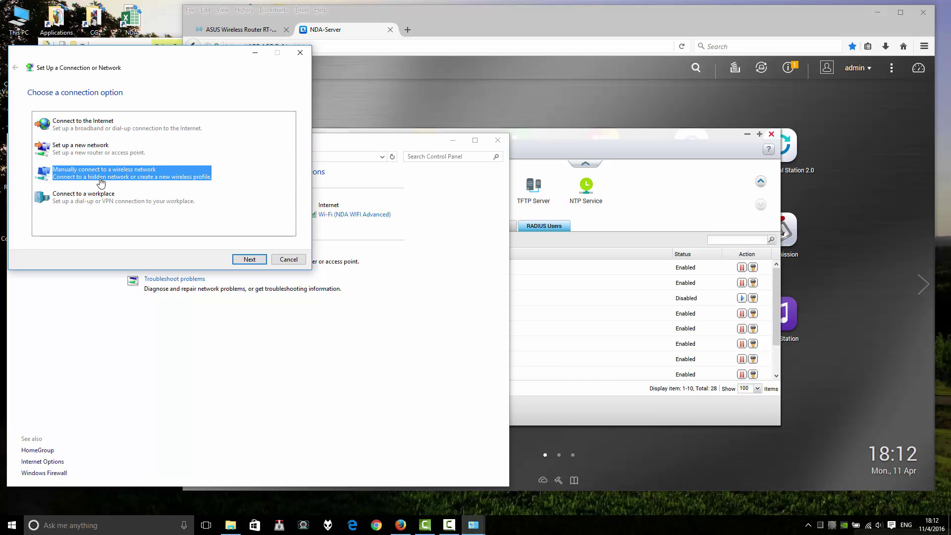
left_click(249, 259)
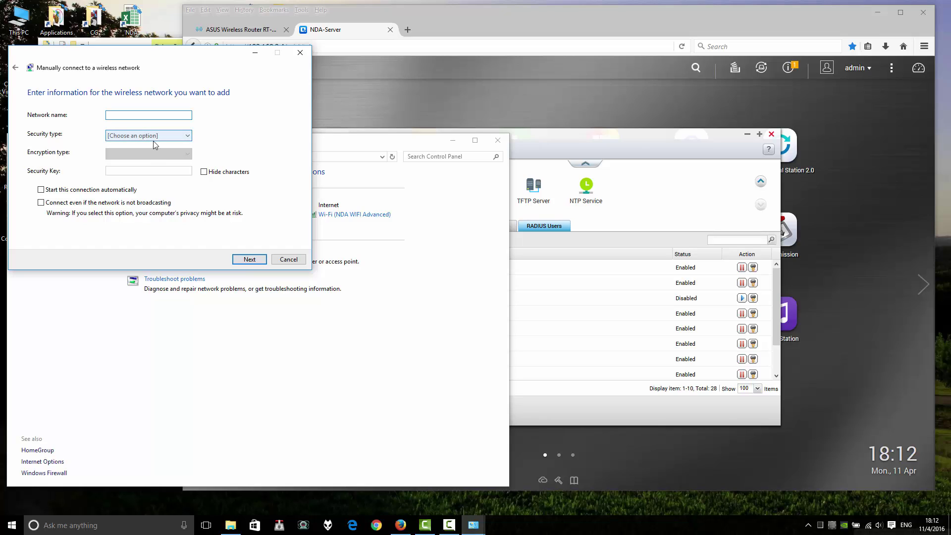
- Add the wireless network 'Your AP SSID' with WPA2-Enterprise security and bring up its connection settings
type("AP")
type("Youe")
key("BackSpace")
type("r")
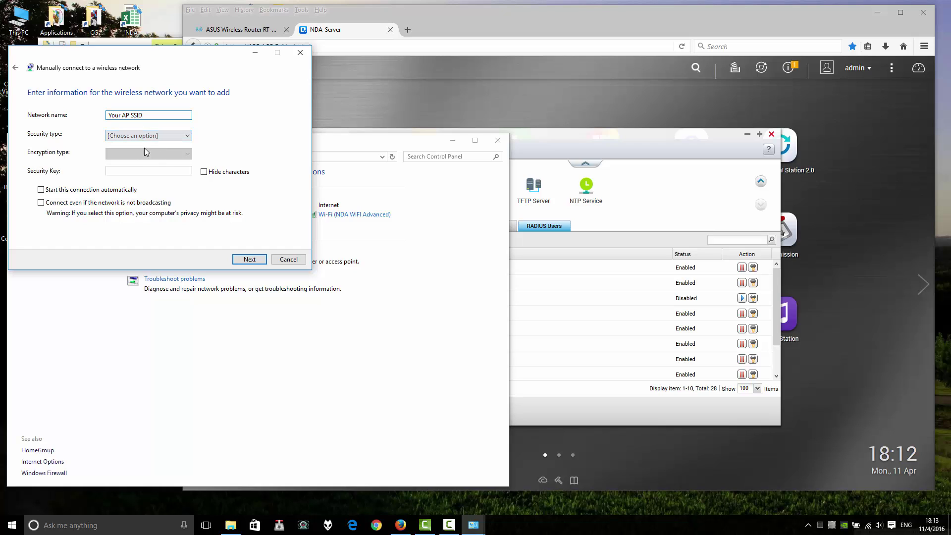
left_click(159, 134)
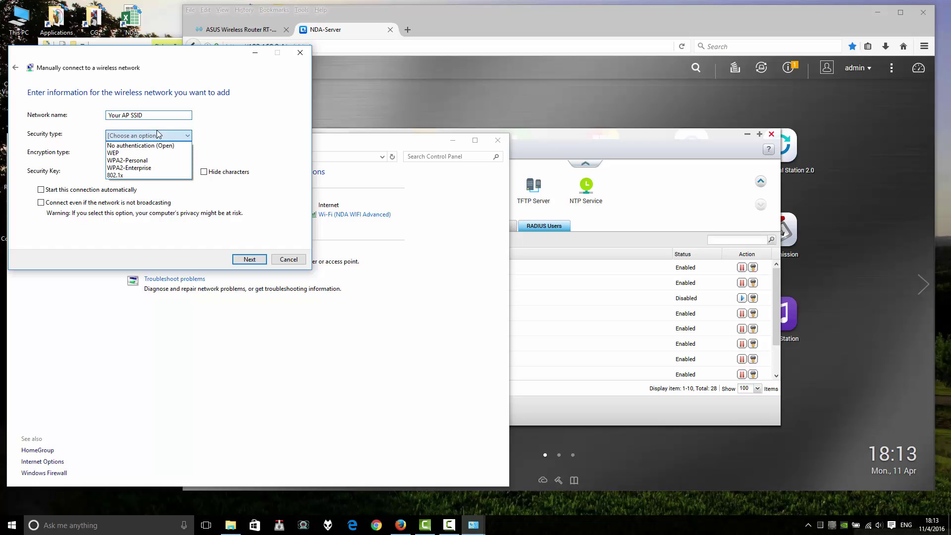
left_click(140, 168)
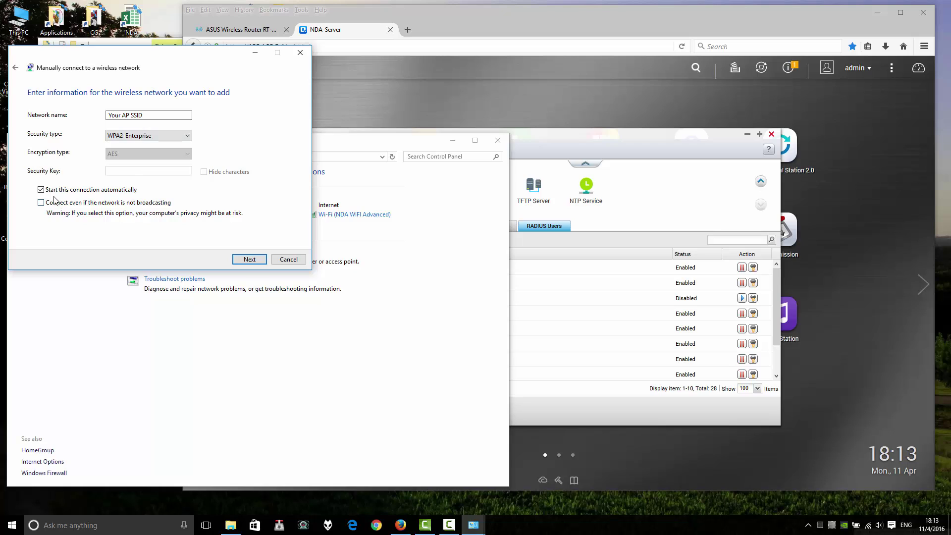
left_click(243, 259)
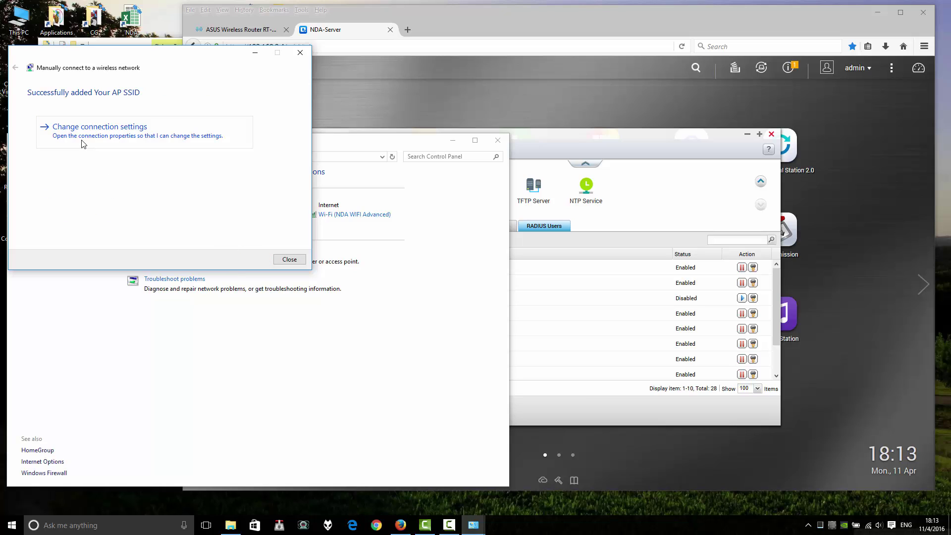
left_click(97, 138)
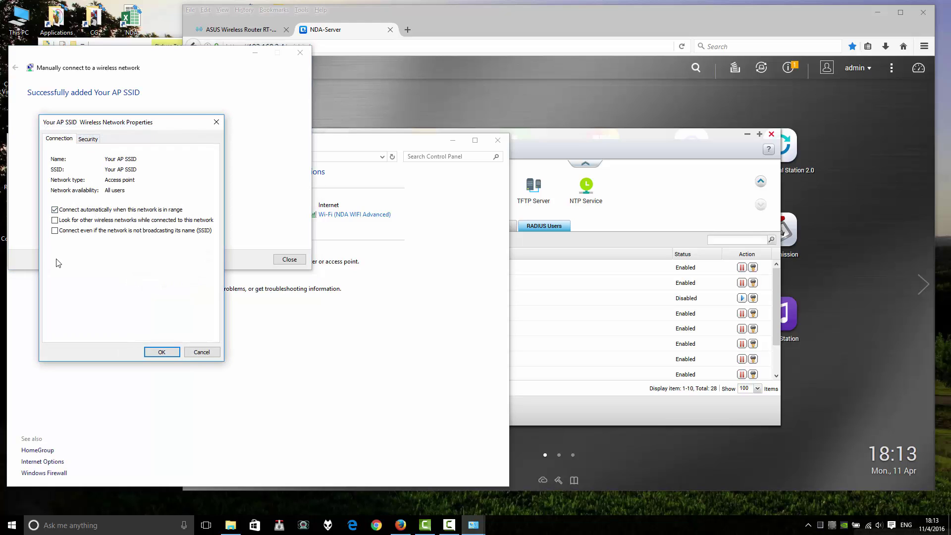
- In the network's advanced 802.1X settings, specify User authentication as the authentication mode
left_click(91, 145)
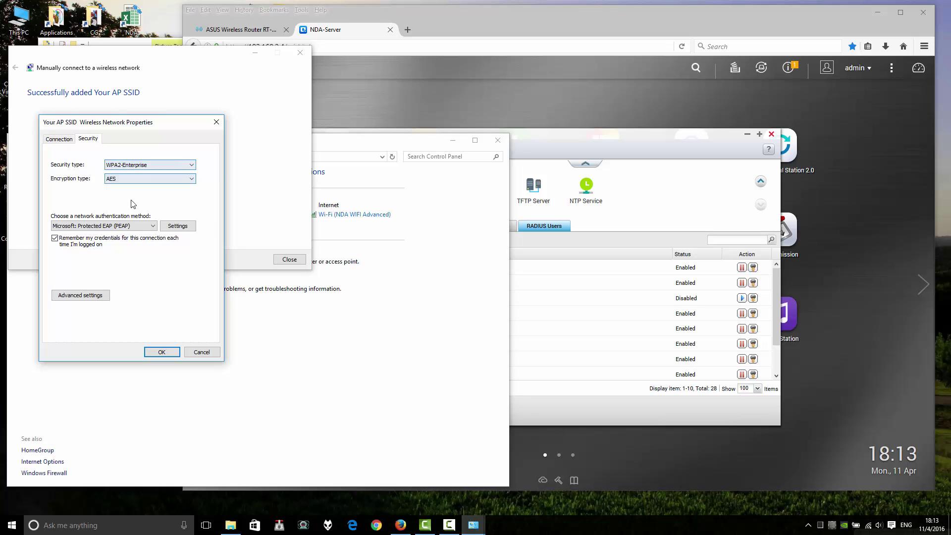
left_click(87, 297)
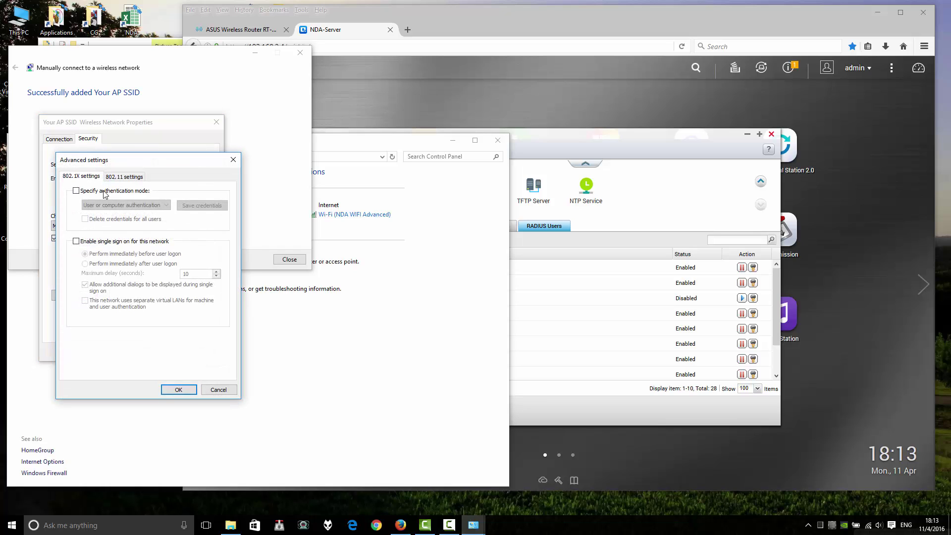
left_click(99, 194)
left_click(143, 206)
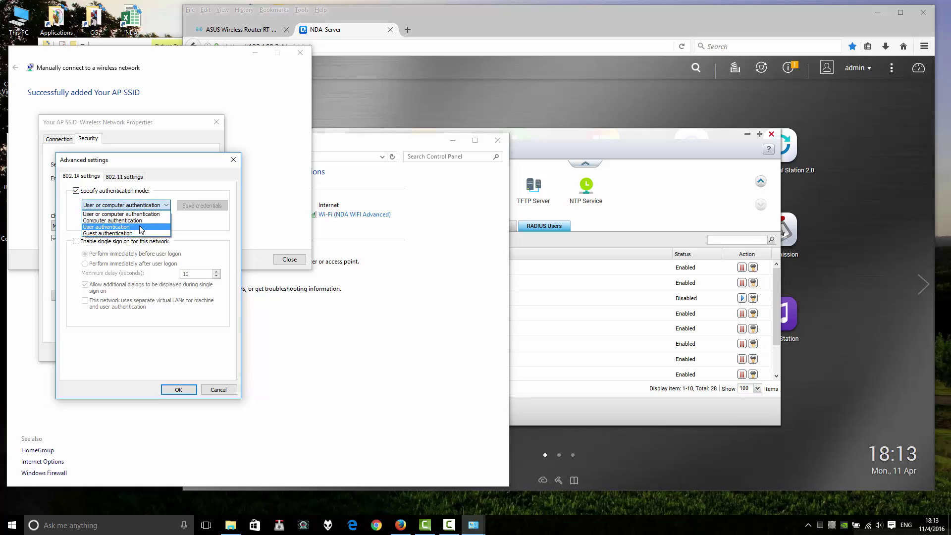
left_click(134, 228)
- Save the RADIUS user's name and password as the network credentials
left_click(207, 210)
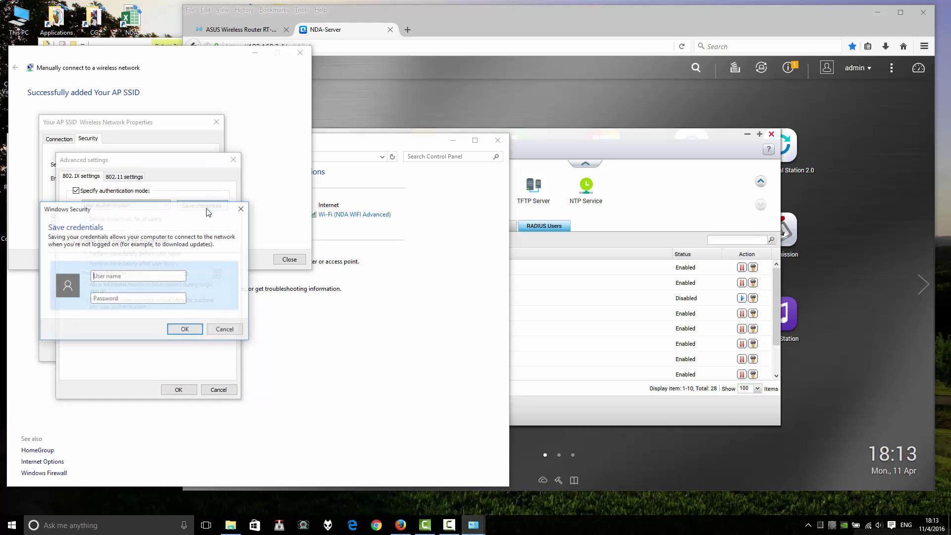
left_click(137, 308)
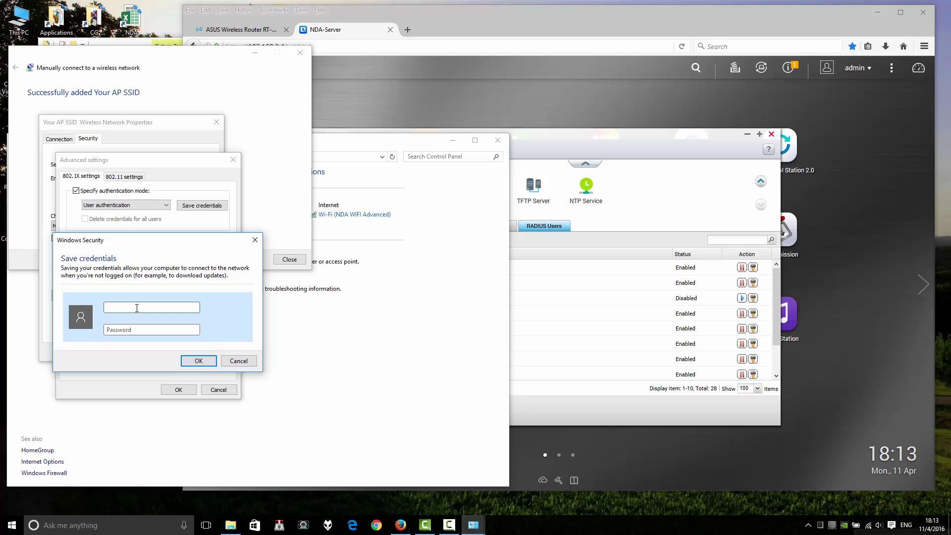
type("ou")
type("rusername")
left_click(115, 327)
type("yourp")
left_click(196, 361)
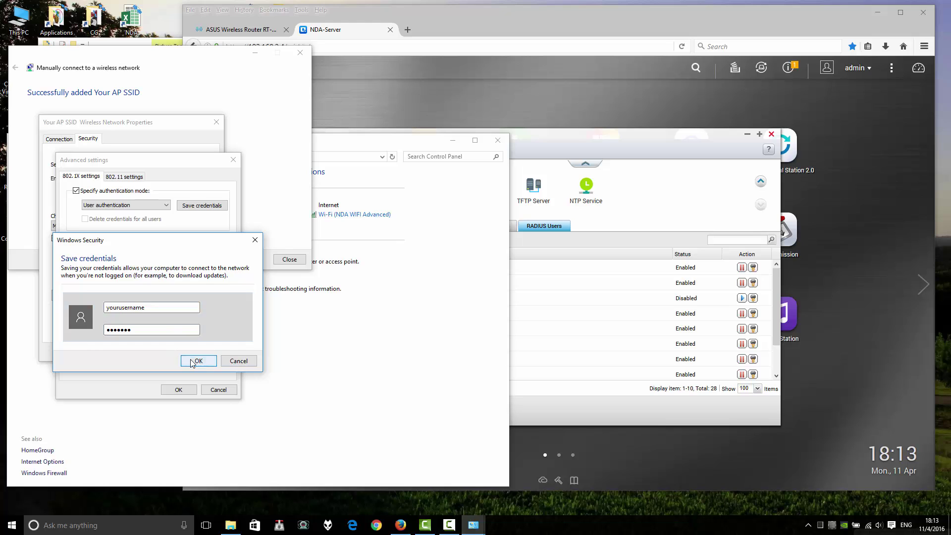
- Confirm the advanced 802.1X settings, then reopen them to review the 802.11 settings
left_click(123, 176)
left_click(86, 177)
left_click(174, 389)
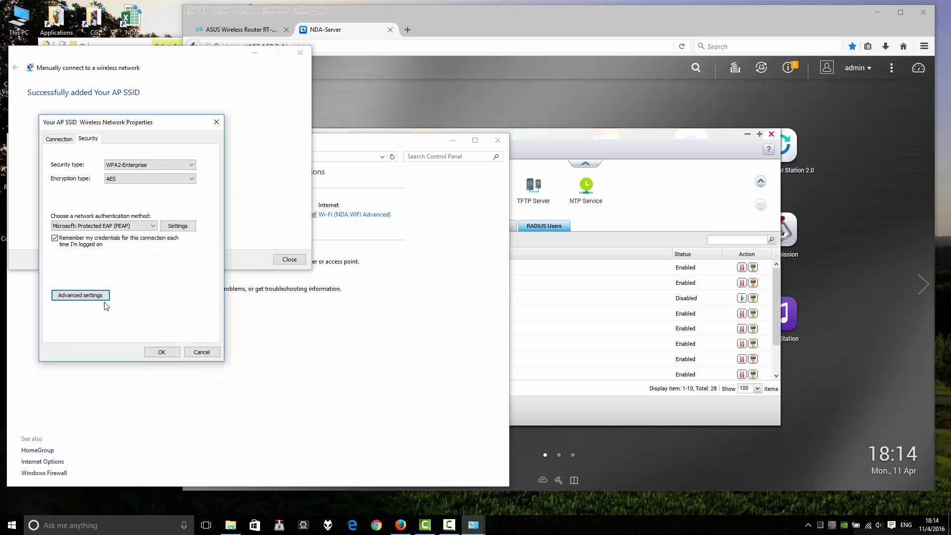
left_click(97, 297)
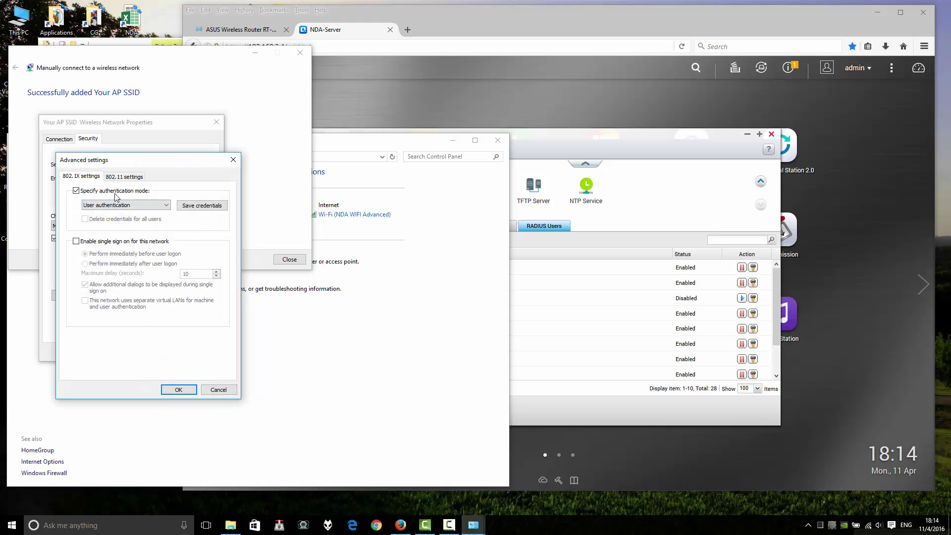
left_click(124, 176)
- In Protected EAP Properties, turn off server identity verification by certificate
left_click(208, 389)
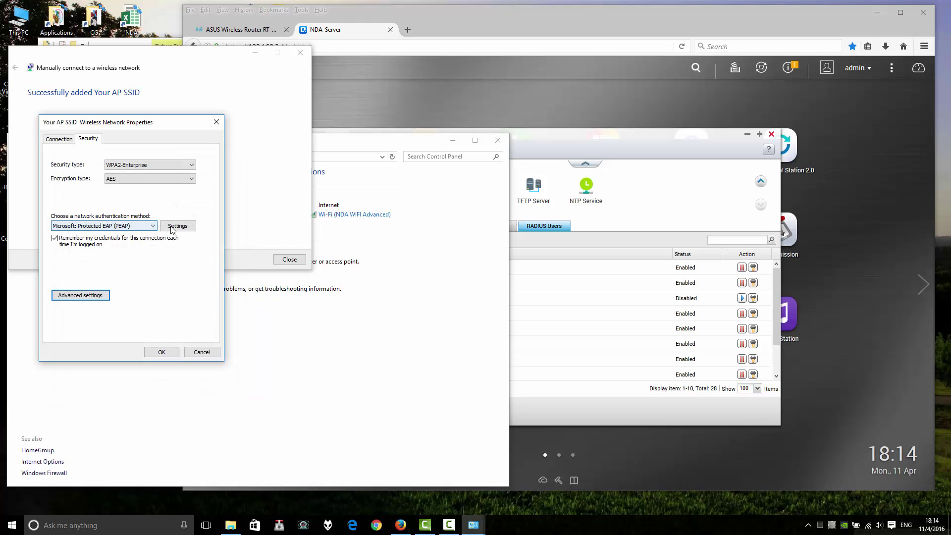
left_click(173, 231)
left_click_drag(183, 138, 362, 121)
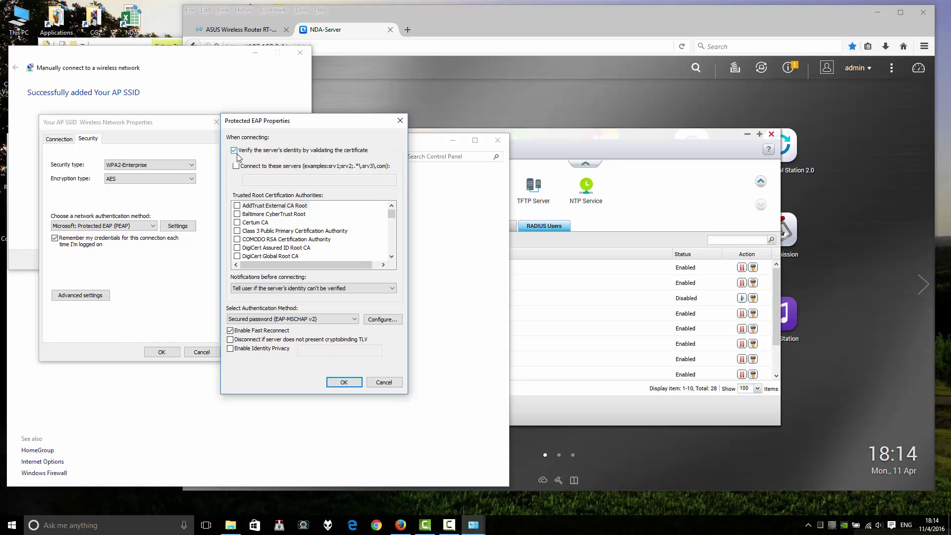
left_click(234, 152)
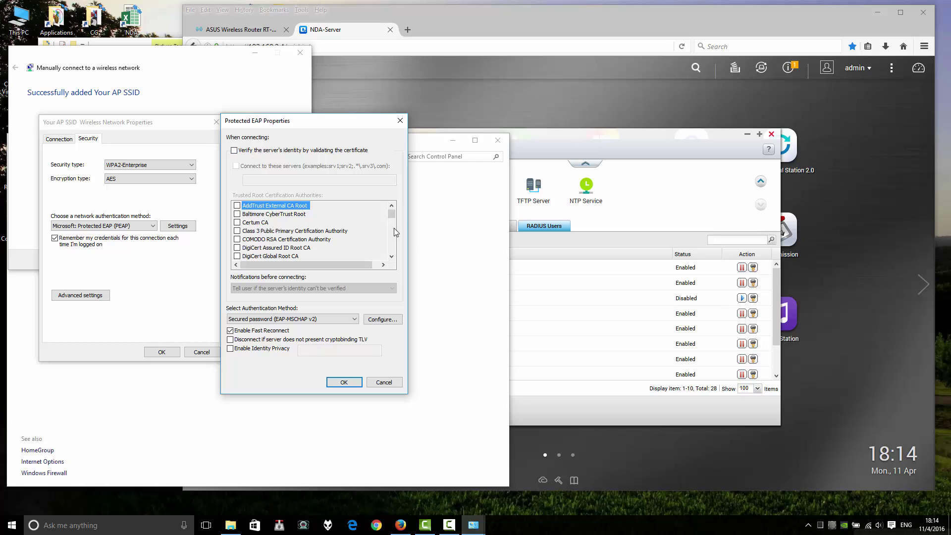
- Keep MSCHAPv2 from automatically using the Windows logon name, then confirm Protected EAP Properties
left_click(377, 321)
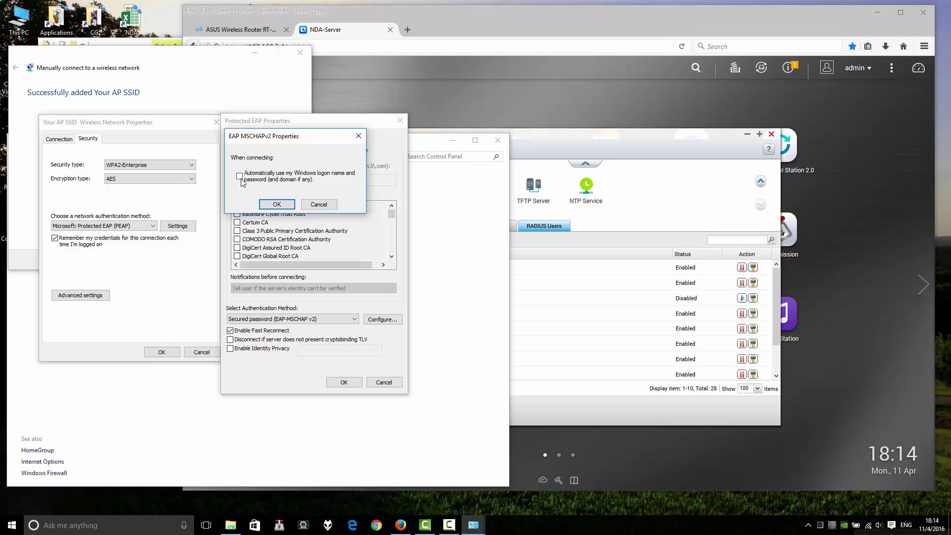
left_click(277, 205)
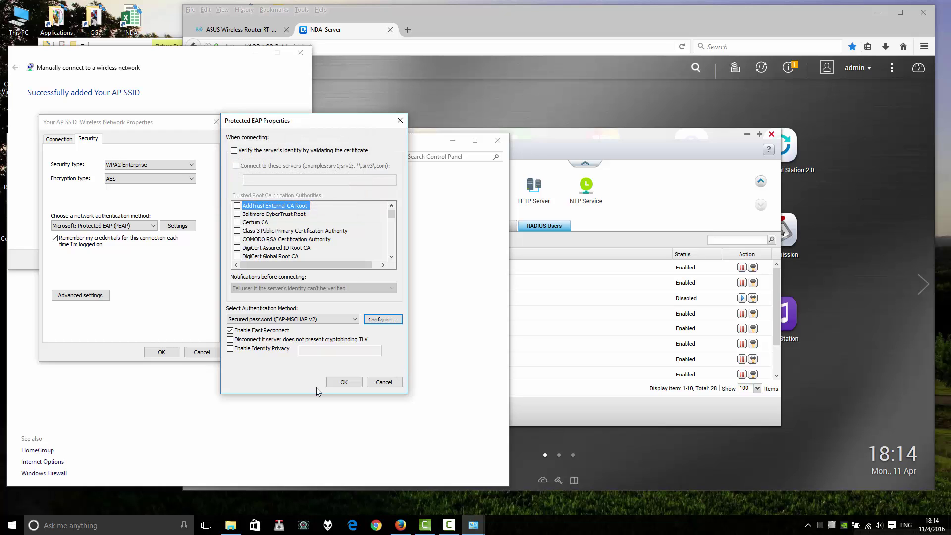
left_click(259, 321)
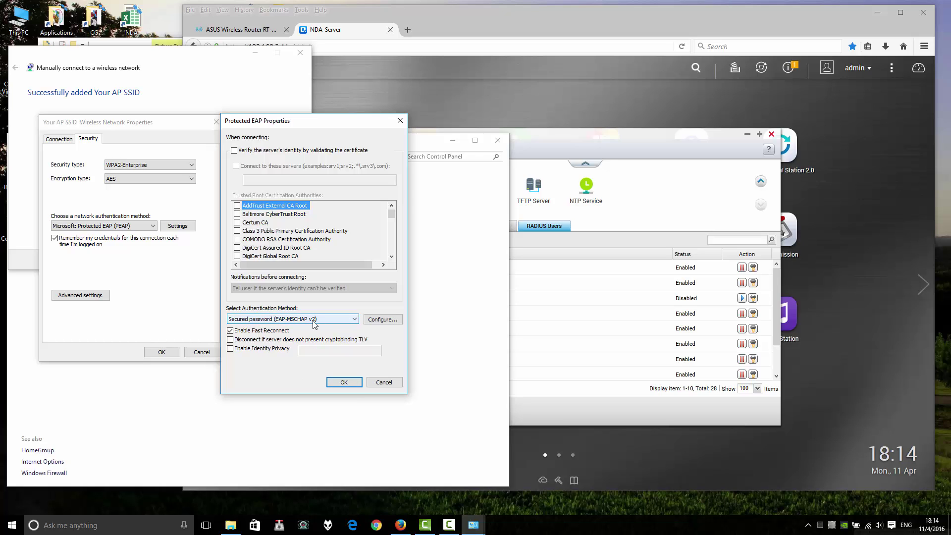
left_click(343, 382)
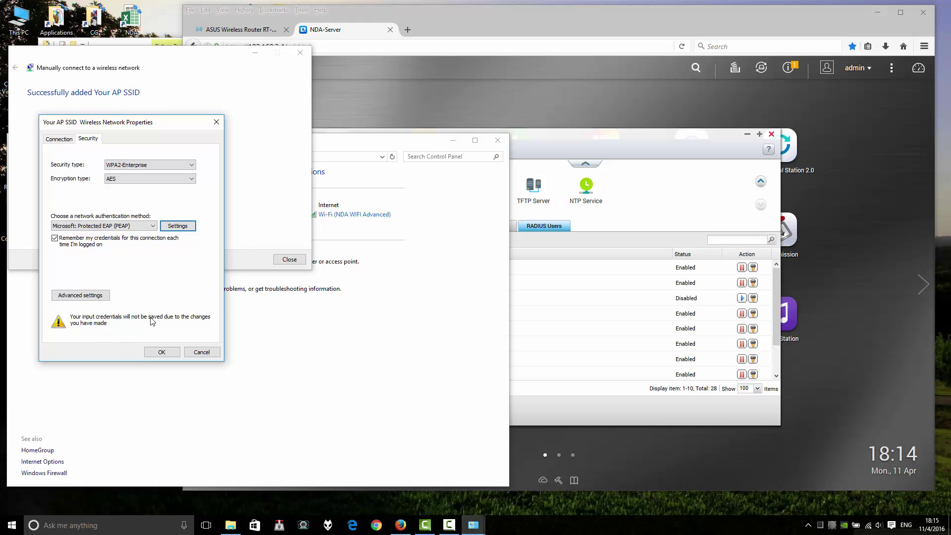
- Re-save the RADIUS user's name and password in the advanced settings, then close the Your AP SSID properties
left_click(80, 295)
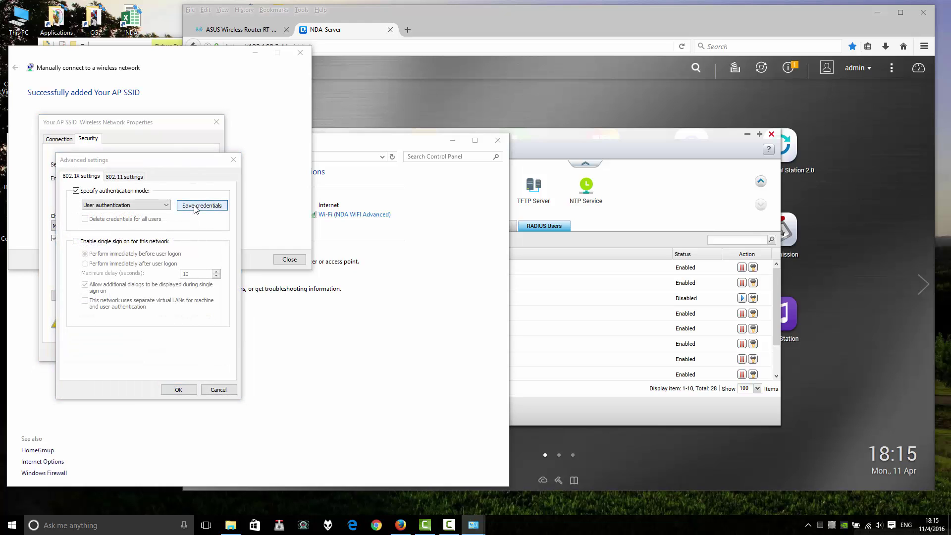
left_click(202, 206)
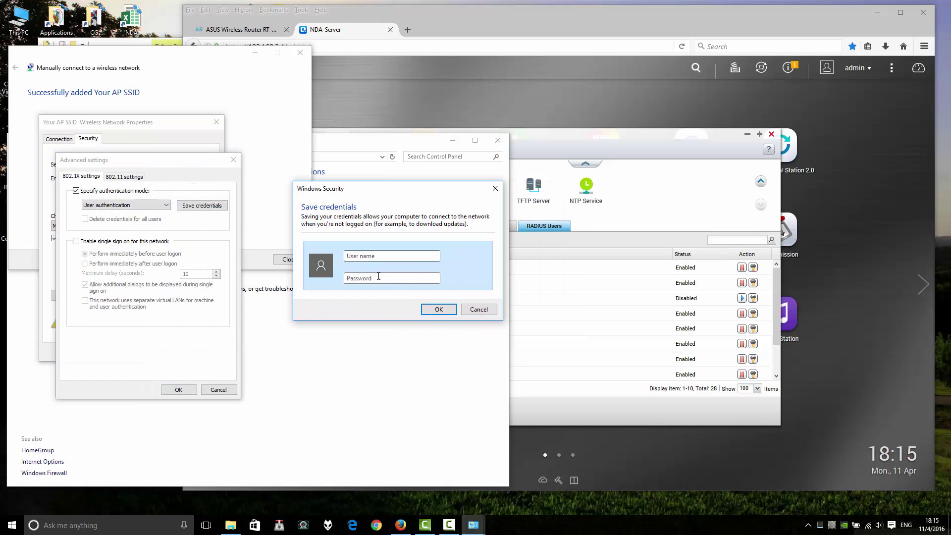
type("youruser")
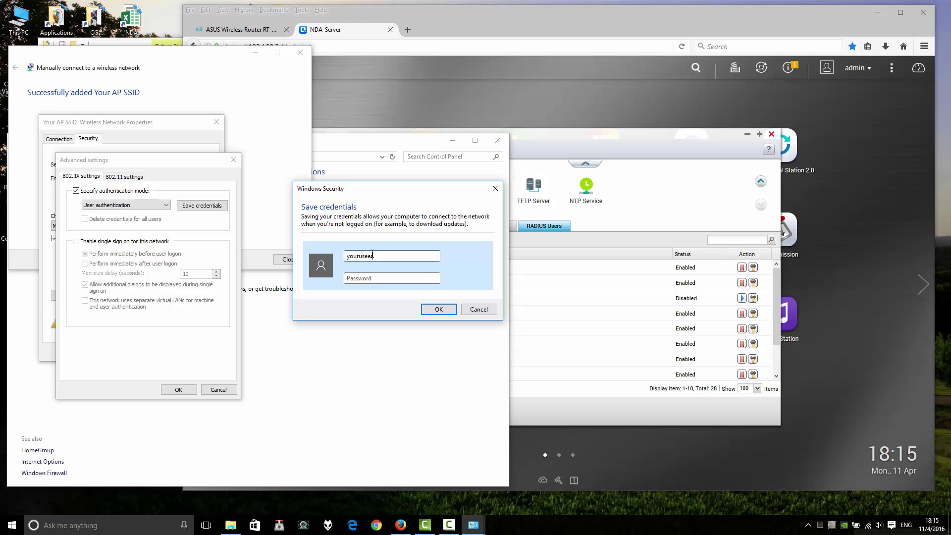
type("na")
type("m")
type("••")
left_click(429, 309)
left_click(178, 390)
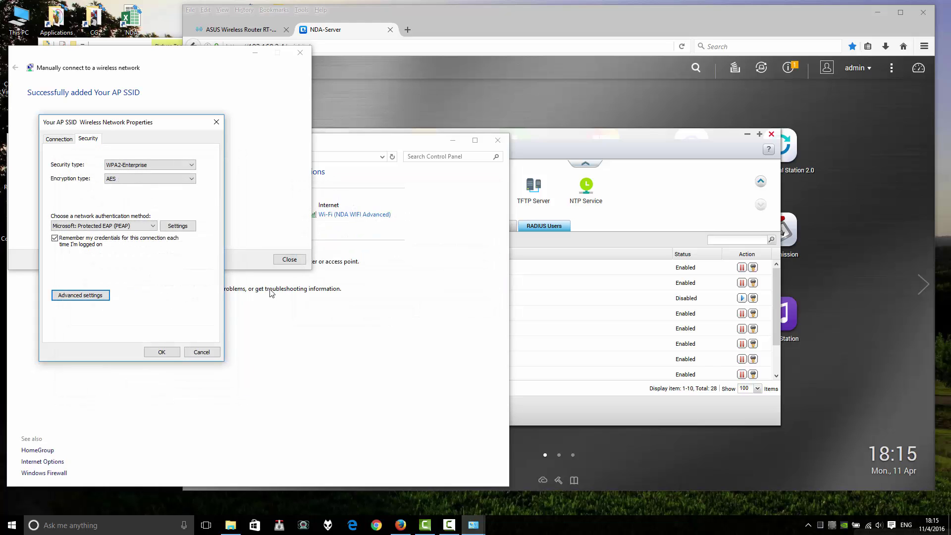
left_click(158, 351)
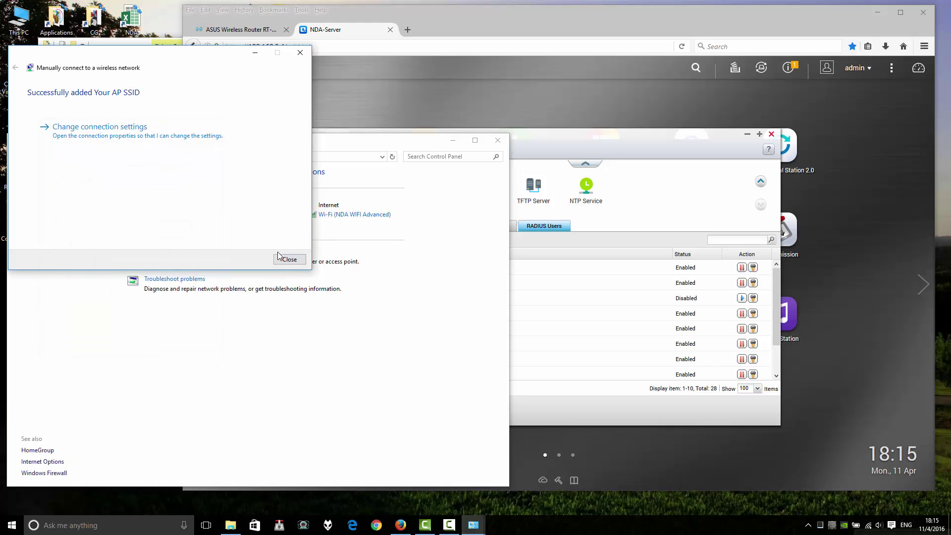
- Close the setup wizard and expand NDA WIFI Advanced in the tray Wi-Fi list
left_click(289, 255)
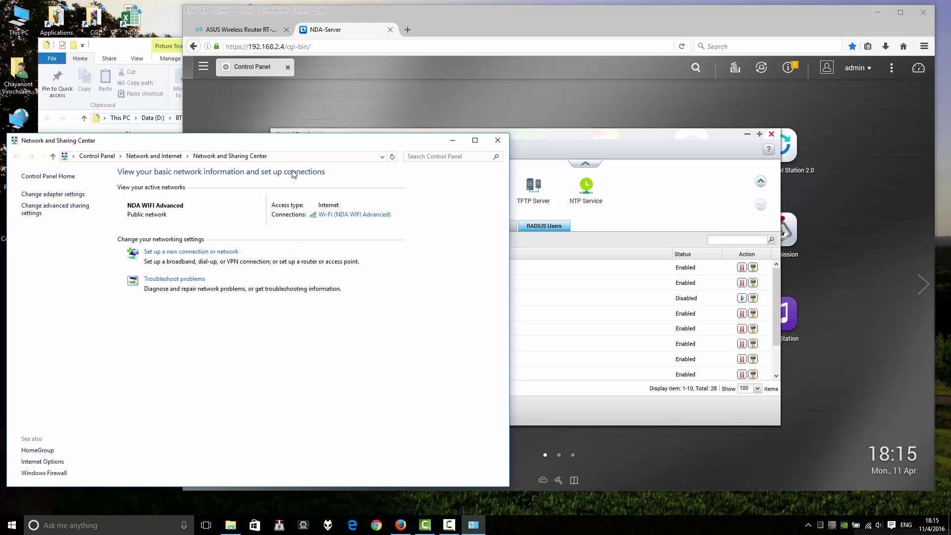
left_click(868, 525)
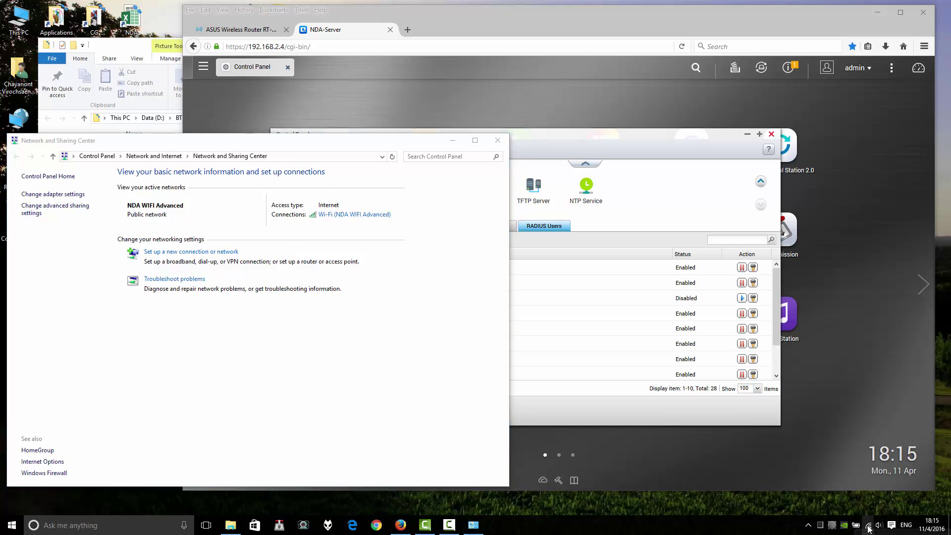
left_click(792, 269)
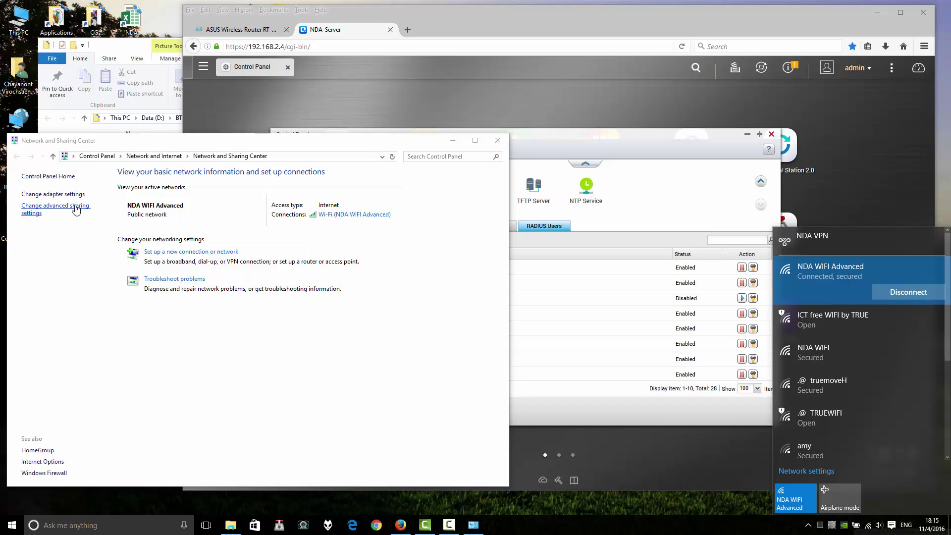
- Open Network and Sharing Center from the tray, then open Network settings from the Wi-Fi list
right_click(869, 525)
left_click(884, 519)
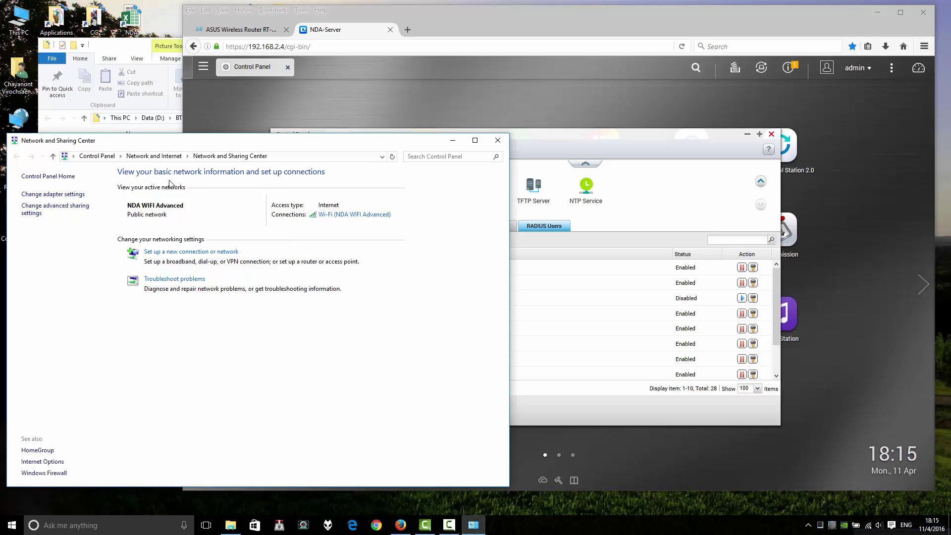
left_click_drag(374, 147, 366, 120)
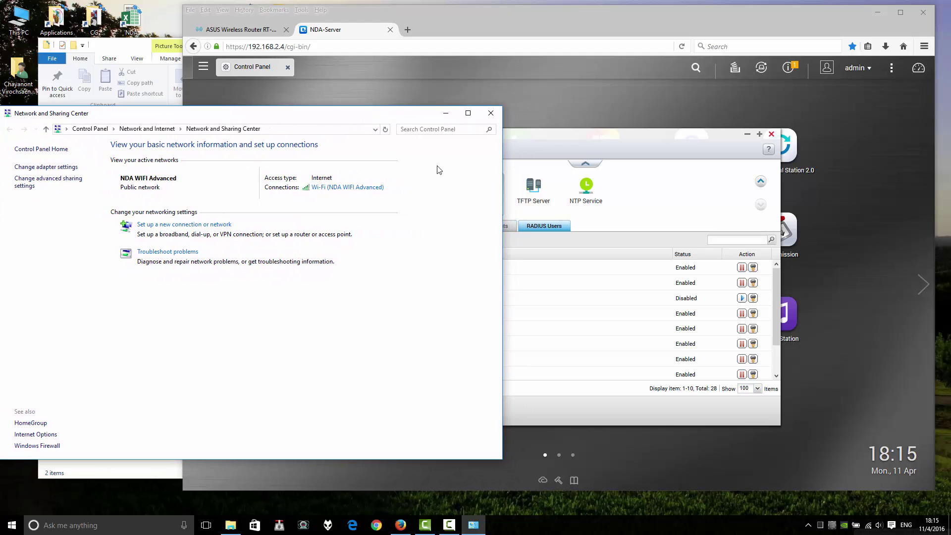
left_click(473, 525)
left_click(474, 524)
left_click(869, 525)
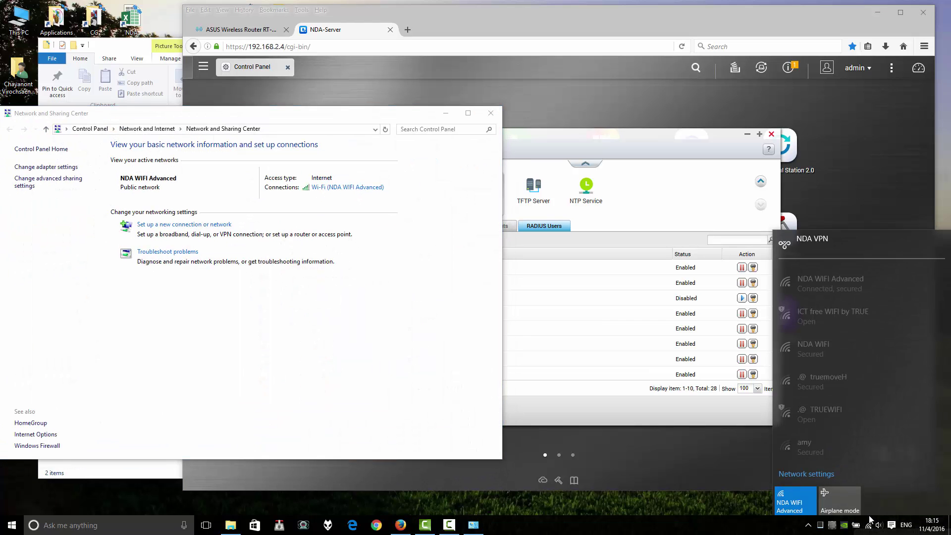
left_click(801, 472)
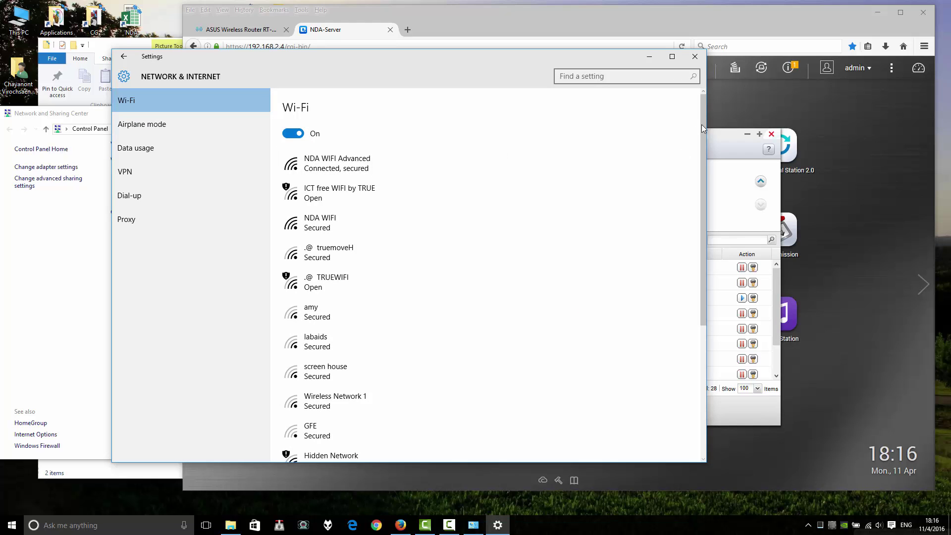
- Under Manage known networks, forget the Your AP SSID network
left_click_drag(704, 124, 707, 171)
scroll(706, 168, "down", 3)
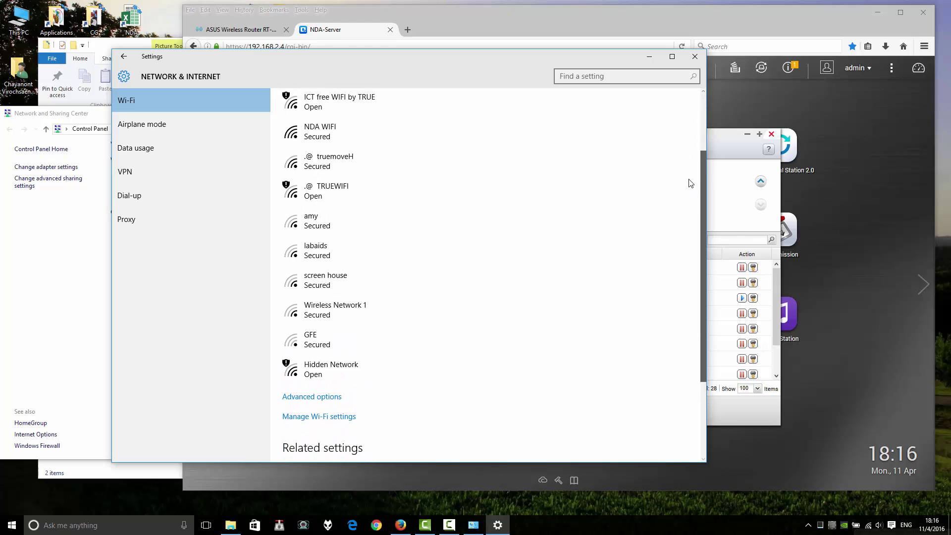
scroll(686, 235, "down", 3)
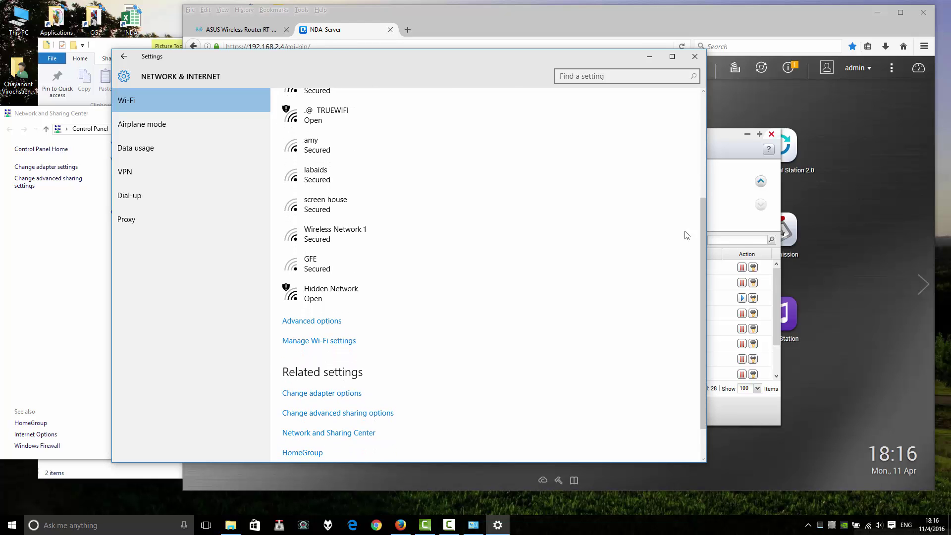
left_click(316, 342)
scroll(321, 343, "down", 3)
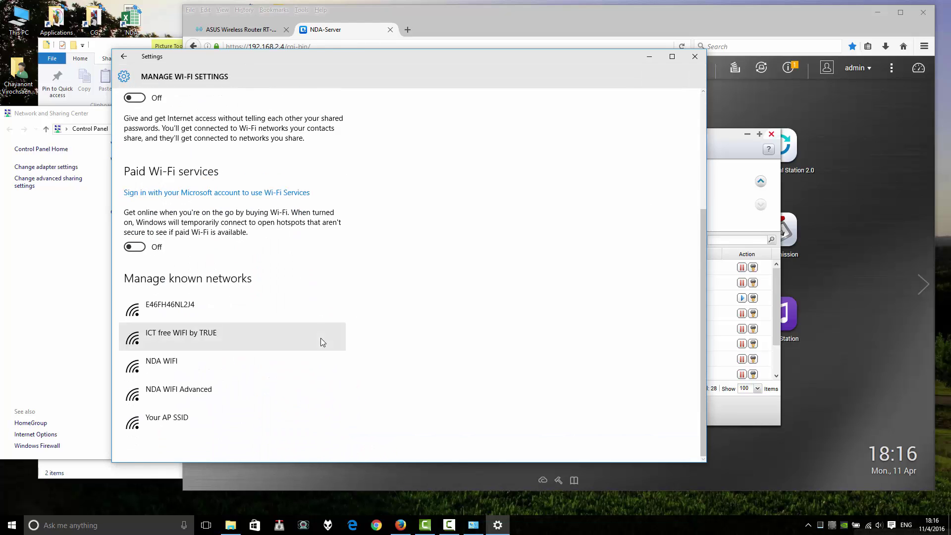
left_click(219, 309)
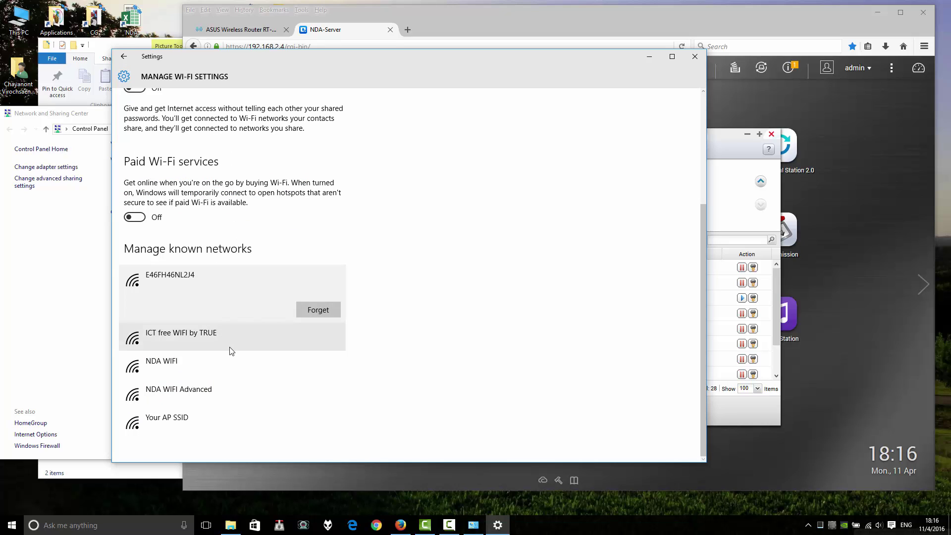
left_click(182, 422)
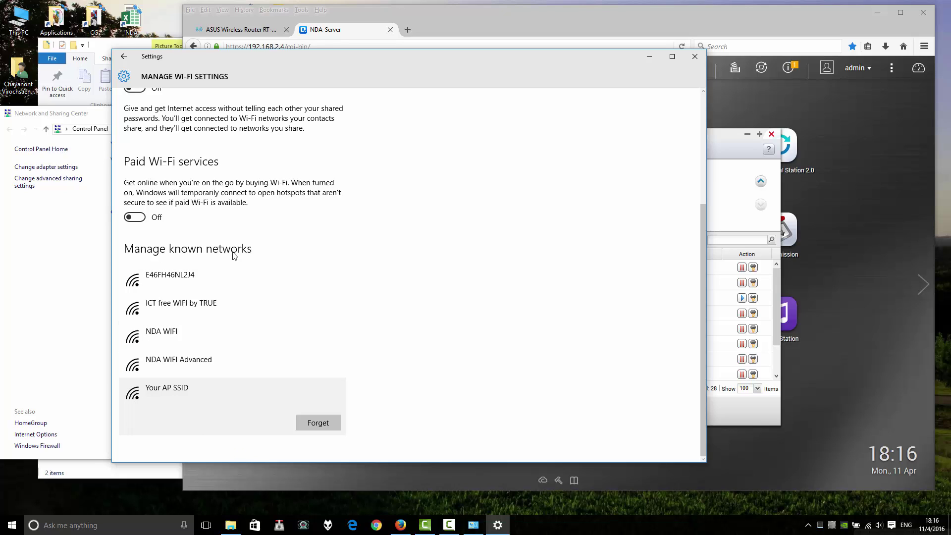
left_click(317, 422)
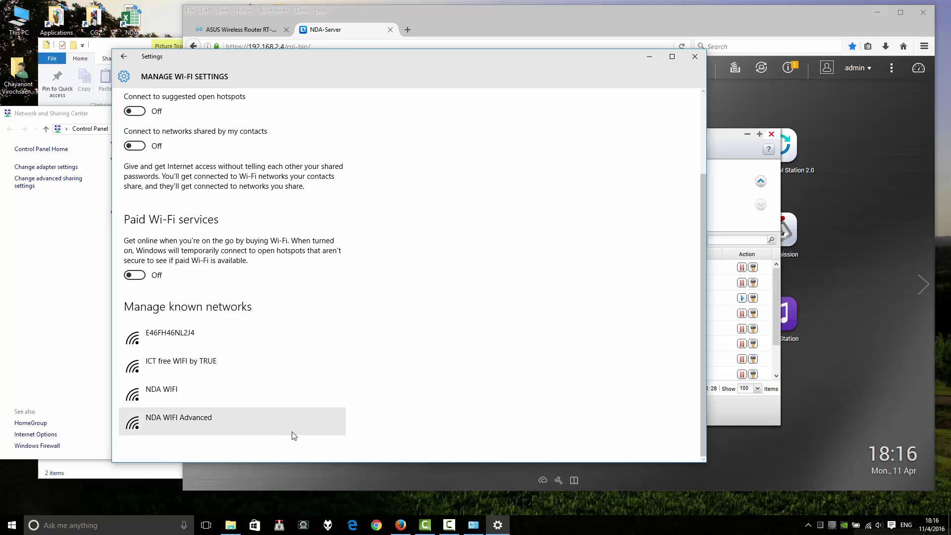
- Forget the ICT free WIFI by TRUE network and close the Settings window
left_click(266, 367)
left_click(263, 331)
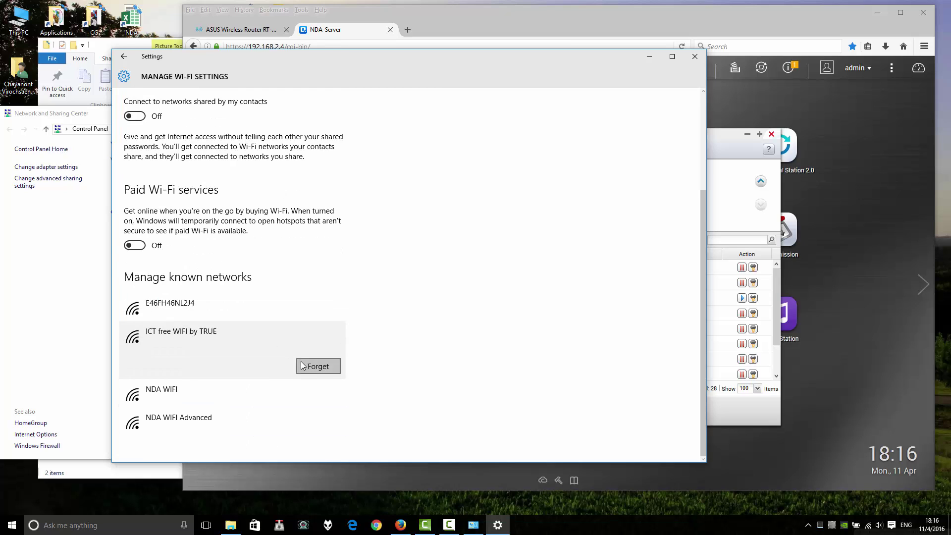
left_click(317, 366)
scroll(193, 341, "up", 3)
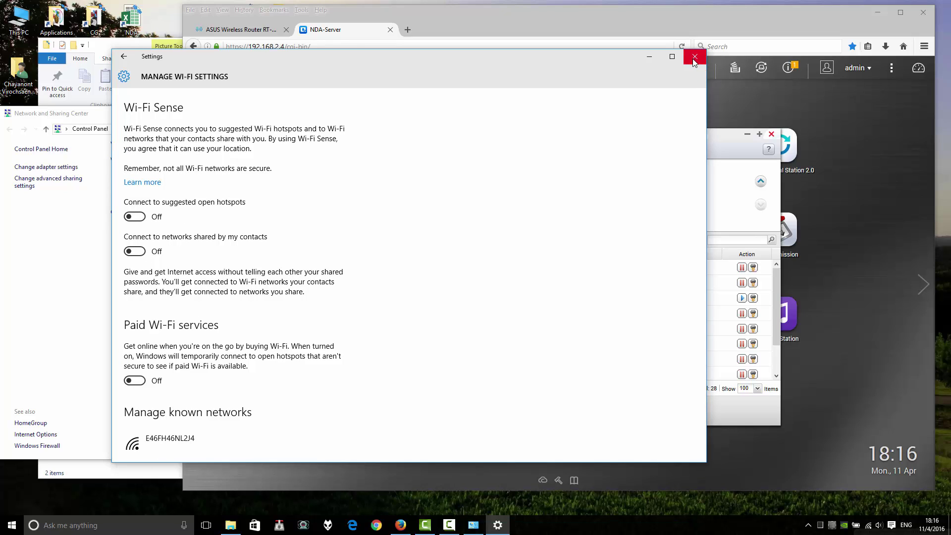
left_click(694, 58)
left_click(458, 526)
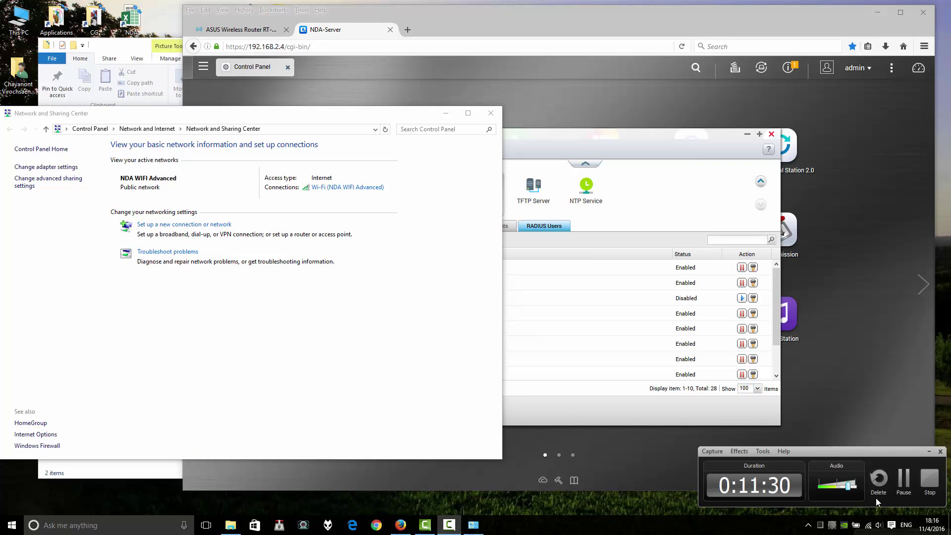